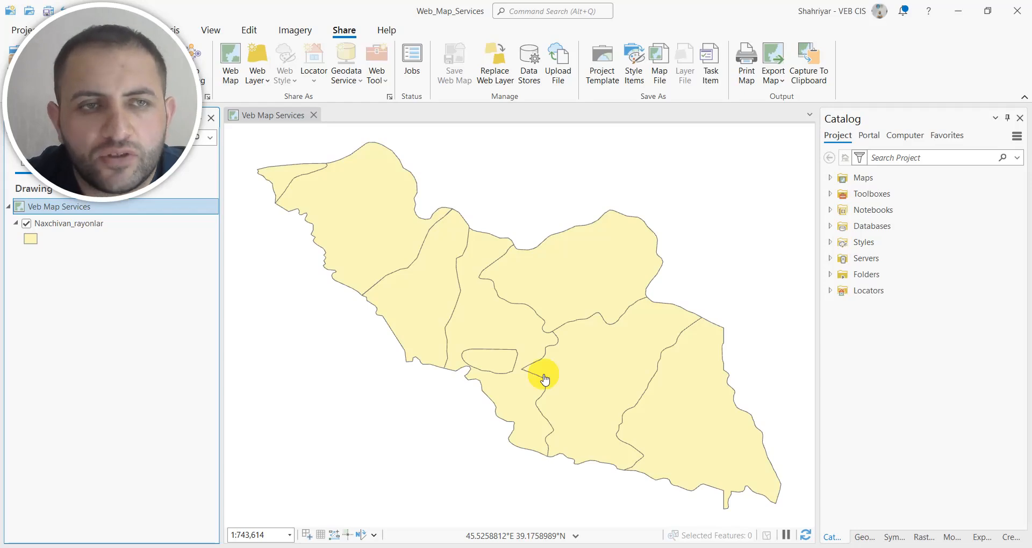
Change the primary symbology of the Naxchivan_rayonlar layer from a single symbol to Unique Values.
left_click_drag(127, 100, 947, 101)
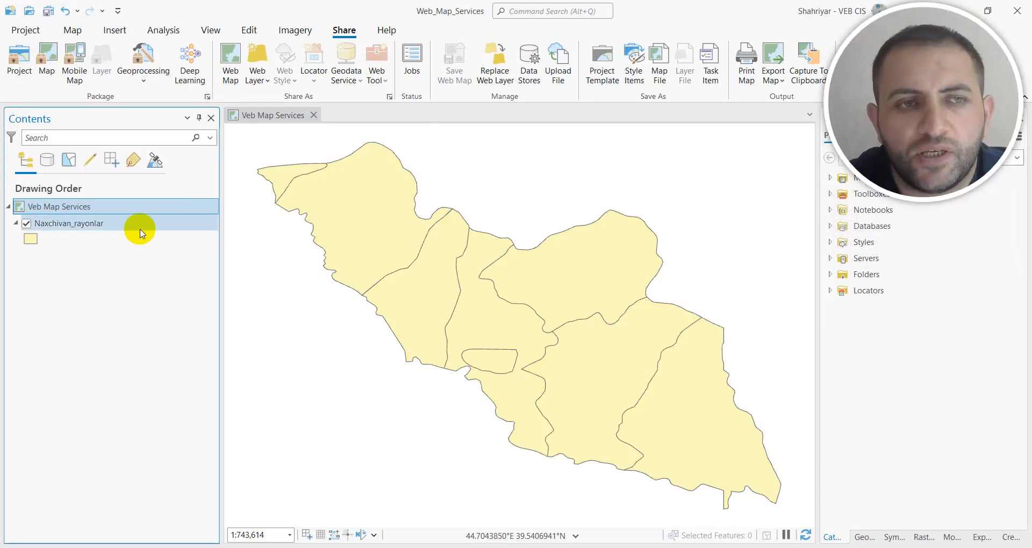
left_click(92, 226)
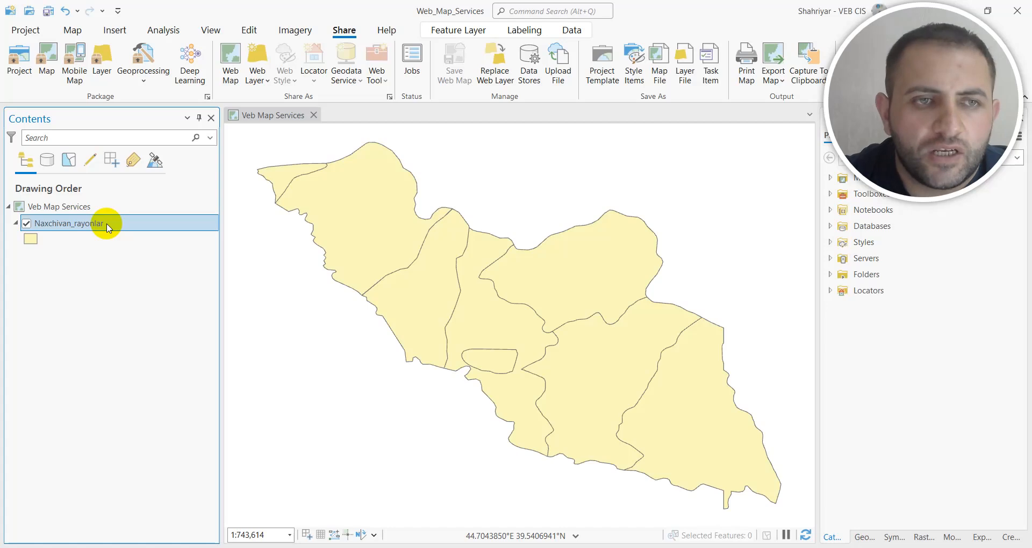
right_click(108, 226)
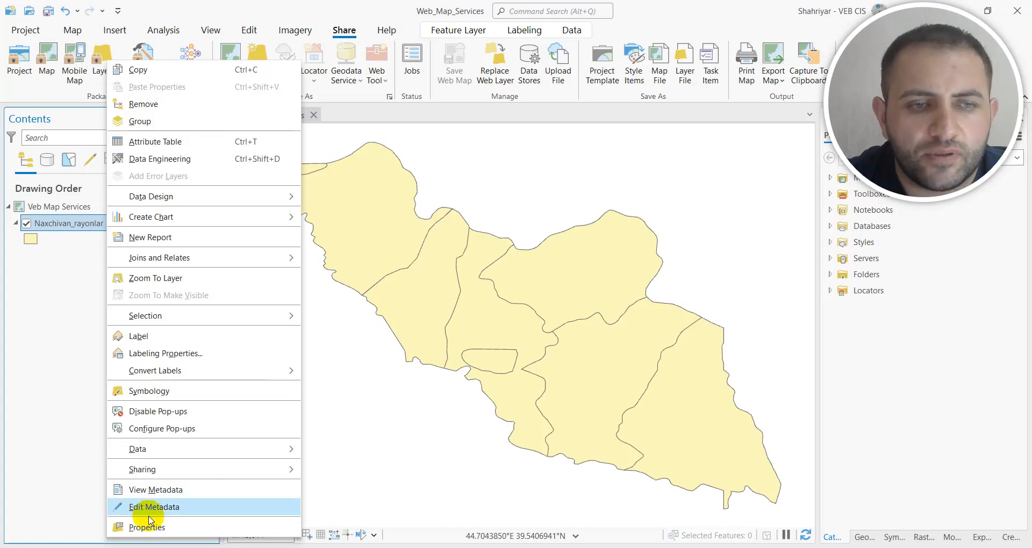
left_click(148, 391)
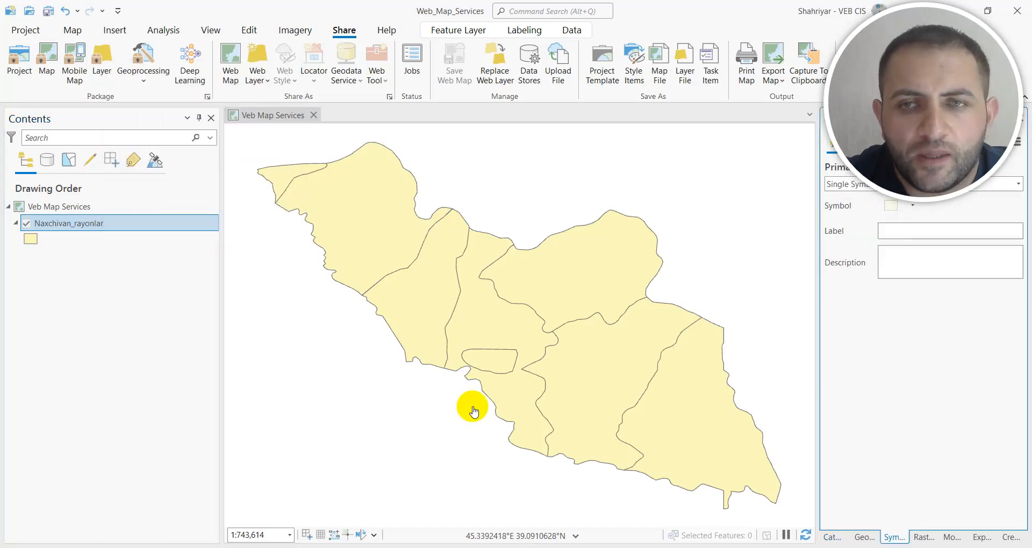
left_click_drag(869, 128, 110, 111)
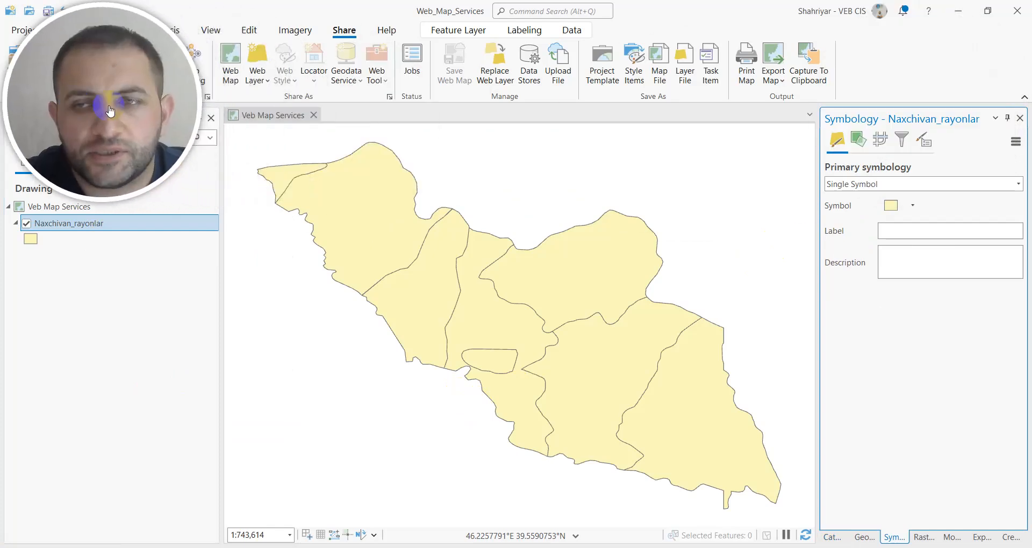
left_click(1017, 187)
left_click(857, 259)
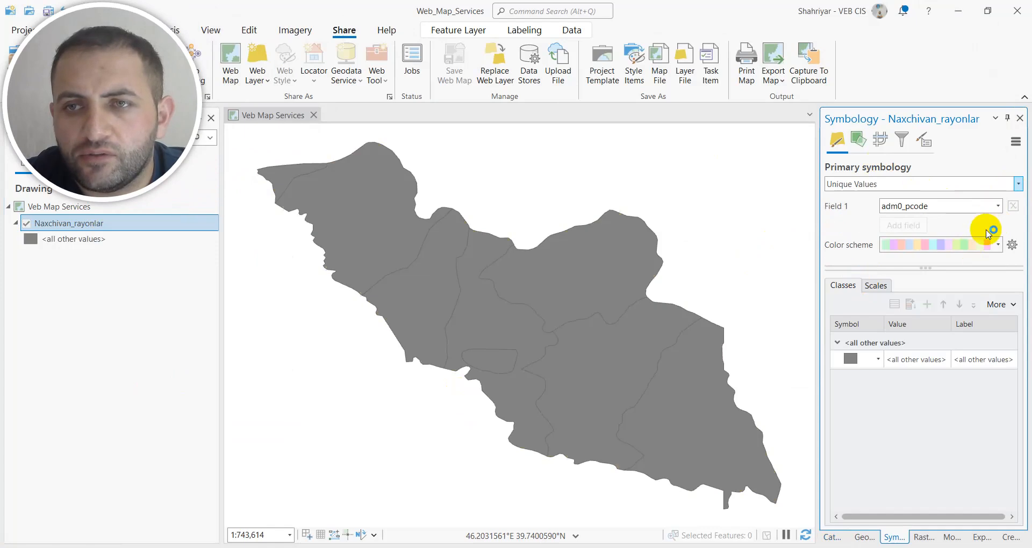
Classify the unique-value symbology by the adm1_az field so each district gets its own colour.
left_click(997, 206)
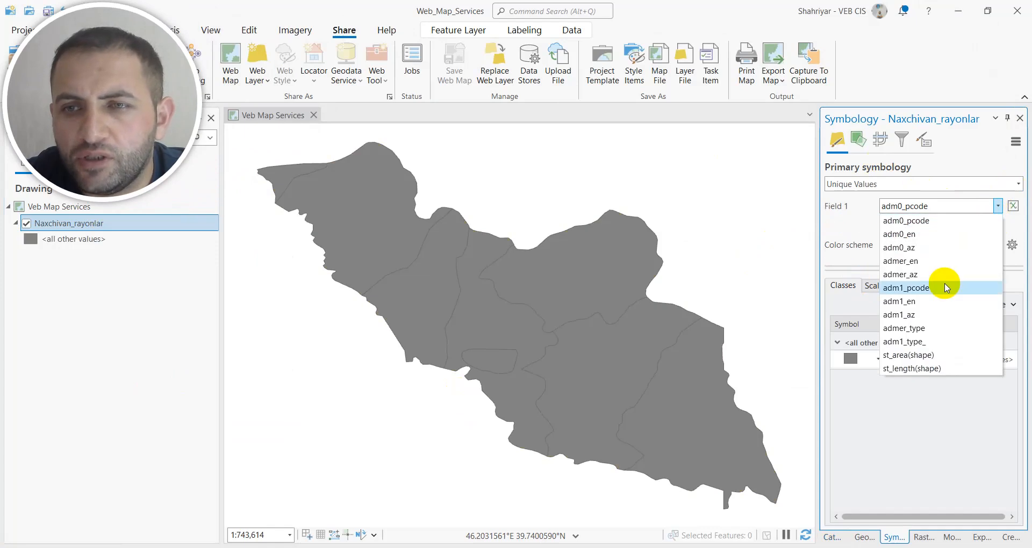
left_click(918, 261)
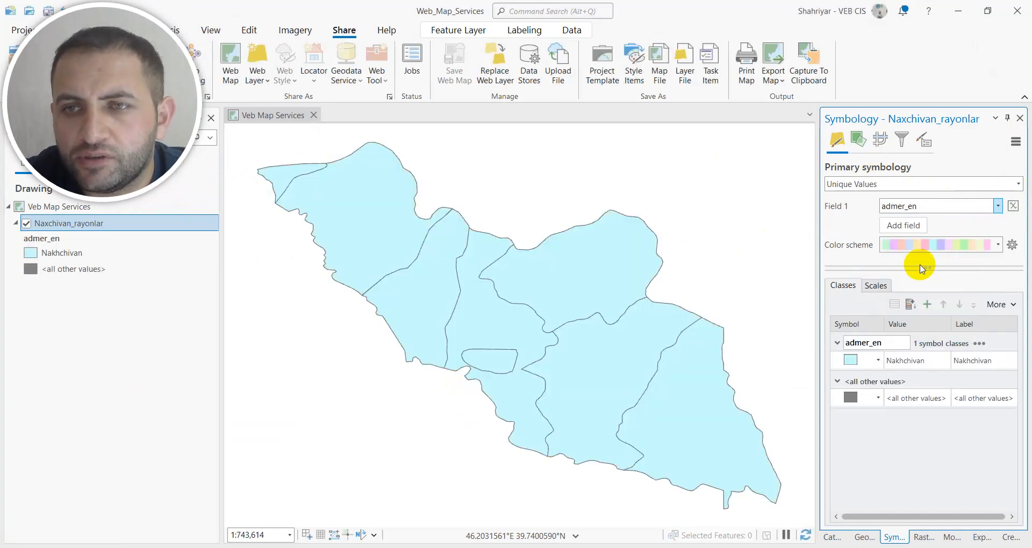
left_click(996, 207)
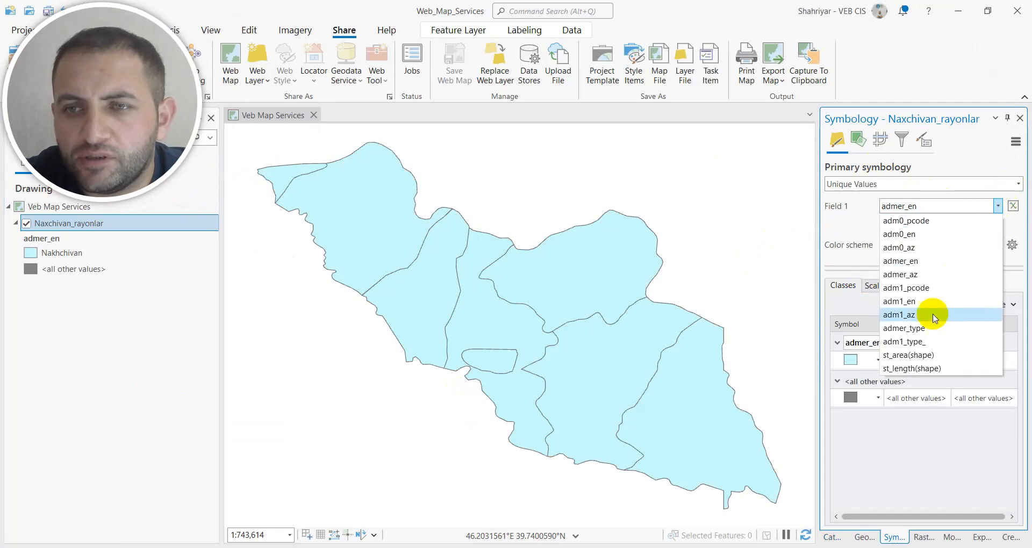
left_click(913, 315)
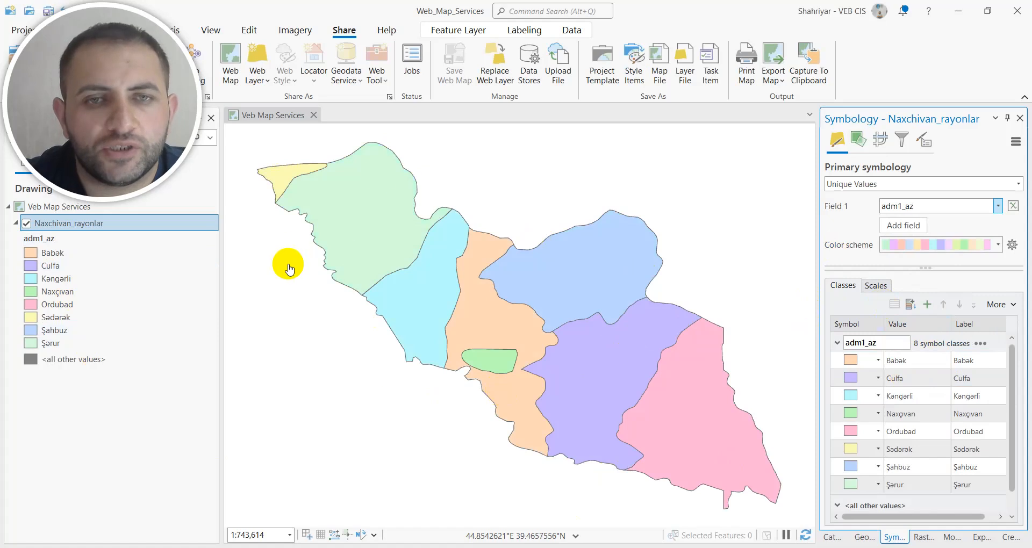
Turn on labels for the Naxchivan_rayonlar layer and set their label field to adm1_az.
right_click(129, 232)
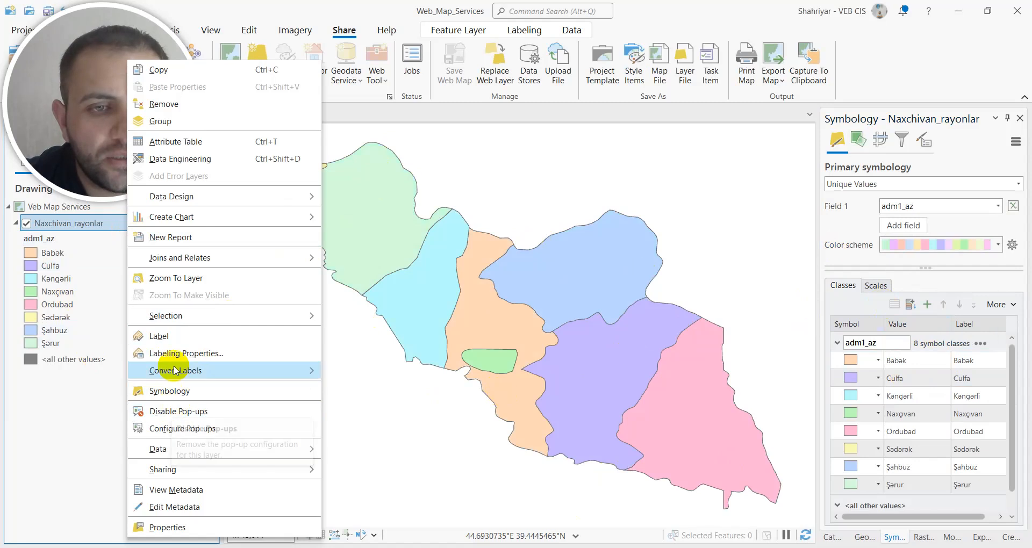
left_click(164, 337)
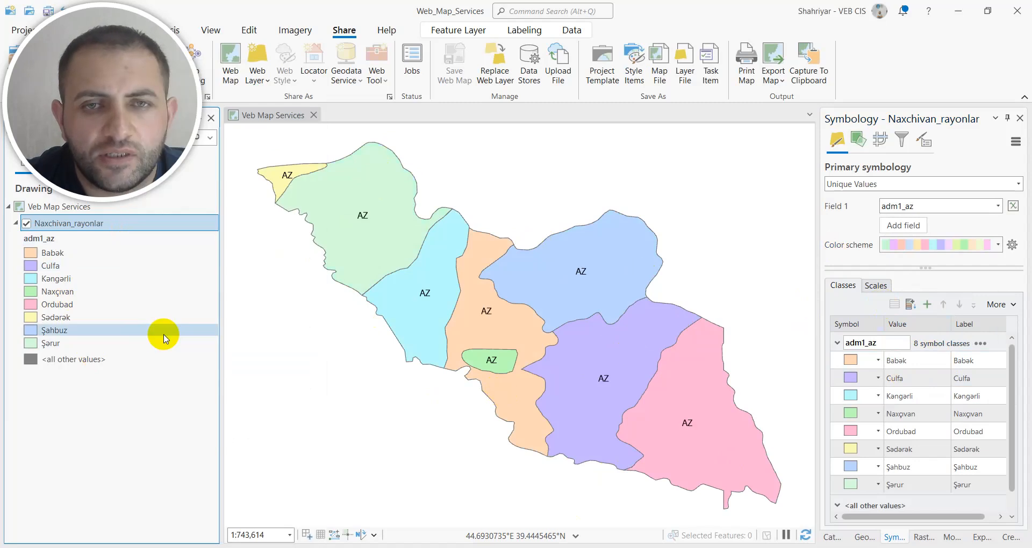
left_click(526, 31)
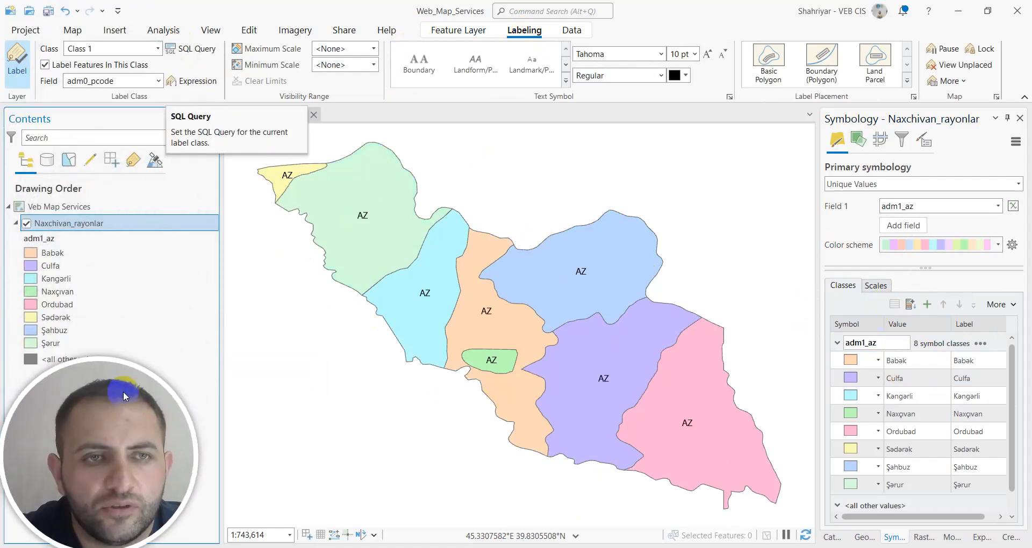
left_click(157, 50)
left_click(155, 48)
left_click(159, 82)
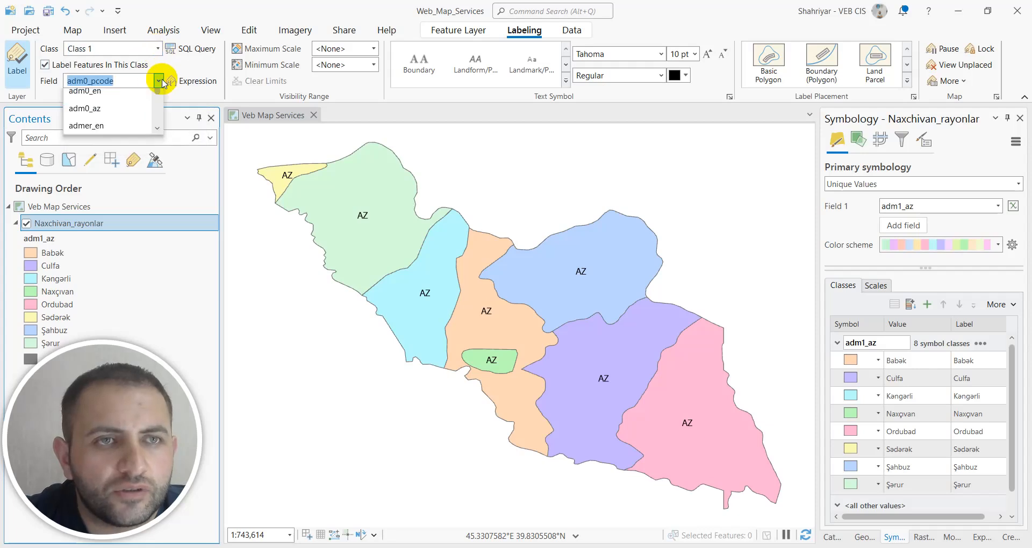
left_click(121, 133)
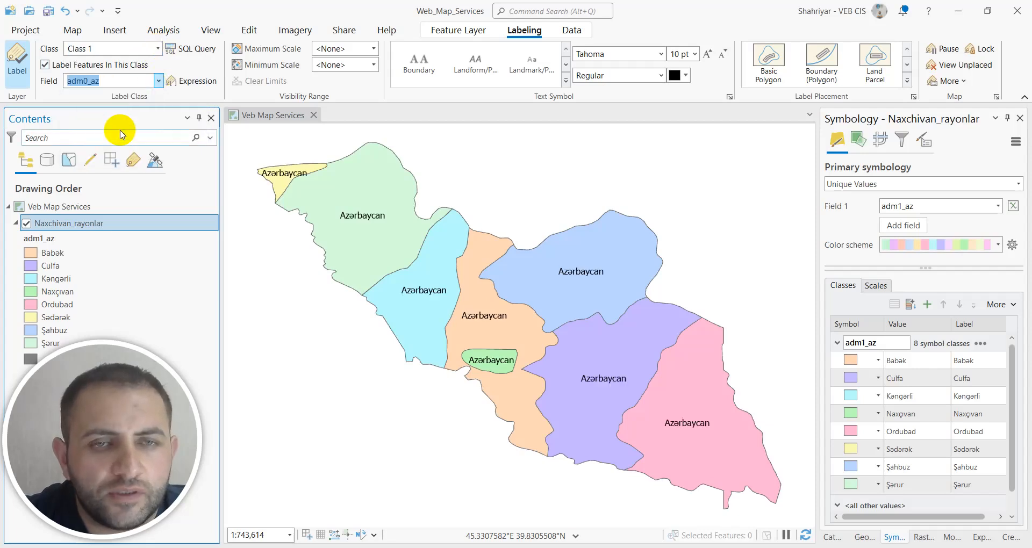
left_click(158, 81)
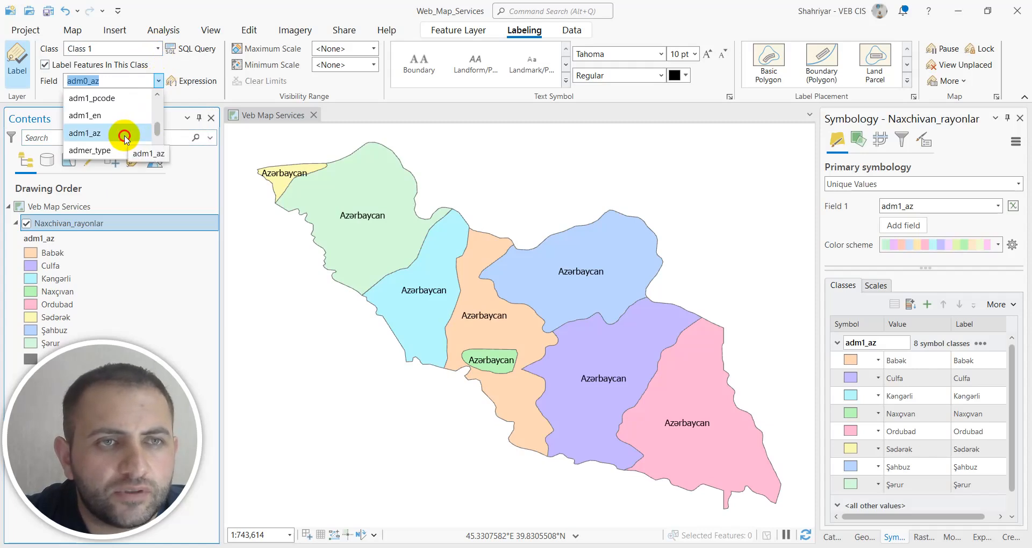
left_click(124, 134)
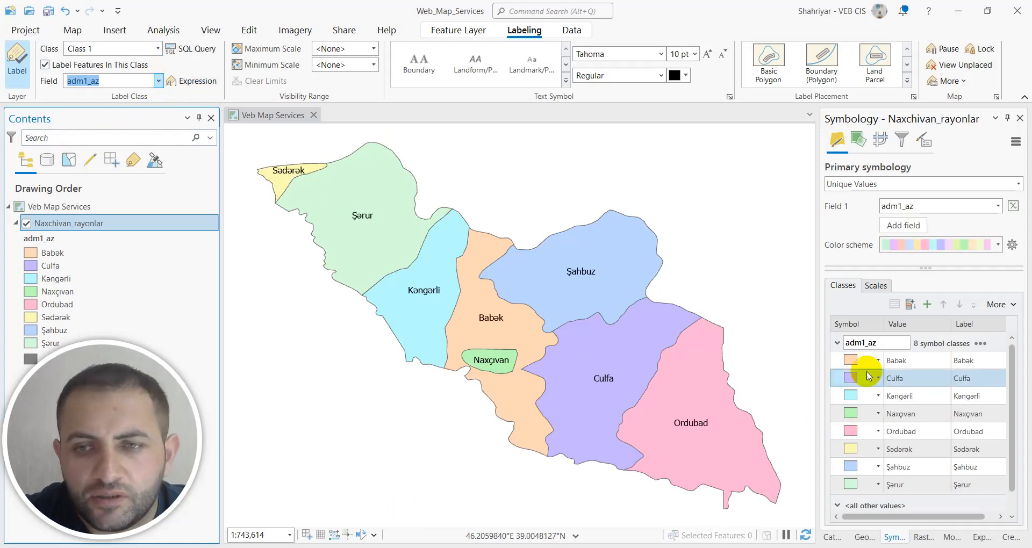
Start publishing the map as a web layer and widen the sharing pane to show its settings.
left_click_drag(818, 339, 852, 339)
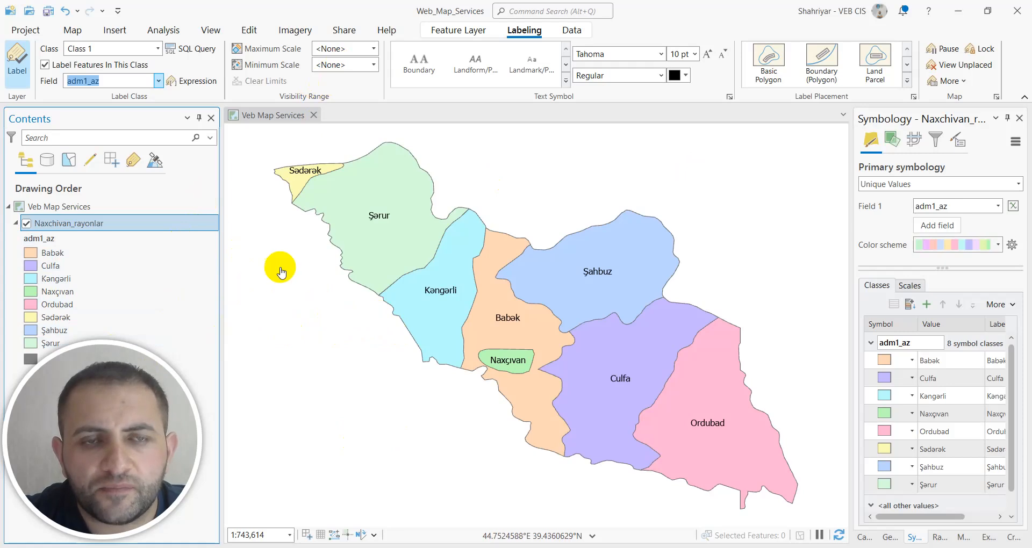
left_click(344, 31)
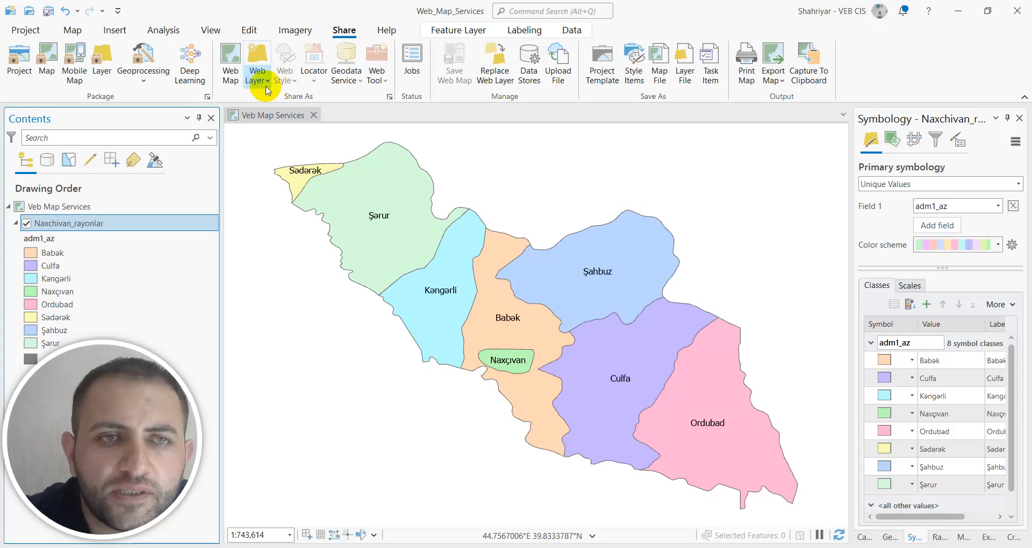
left_click(267, 86)
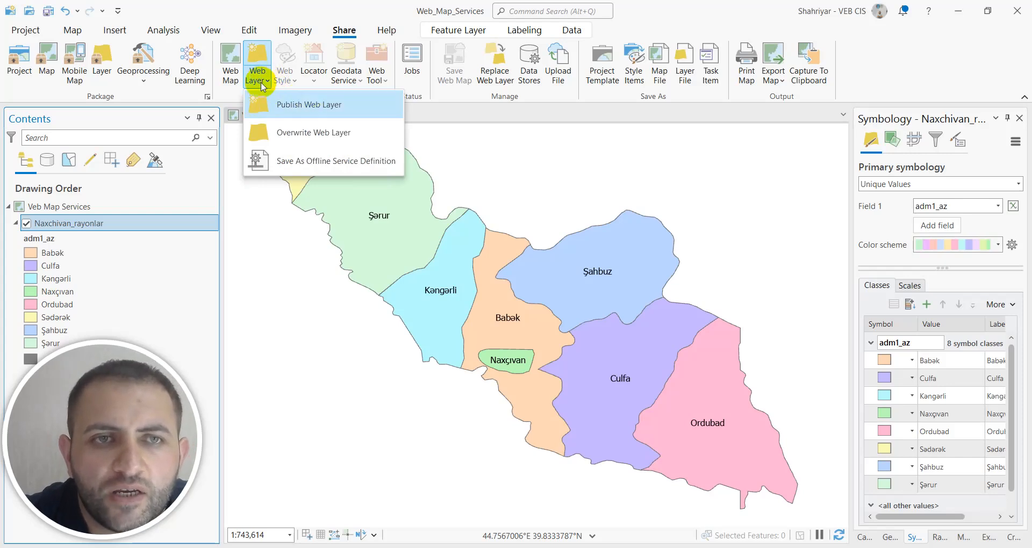
left_click(309, 108)
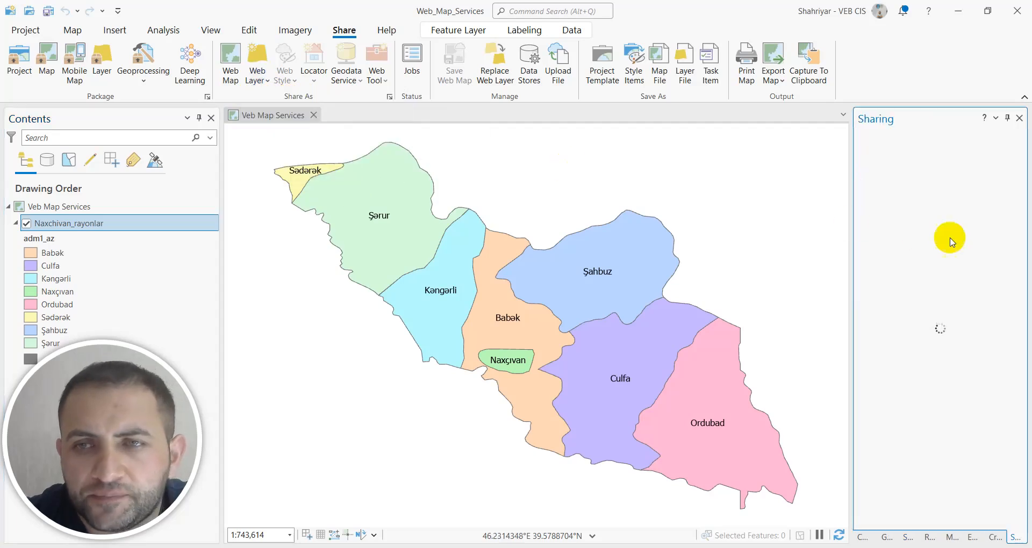
left_click_drag(850, 234, 658, 221)
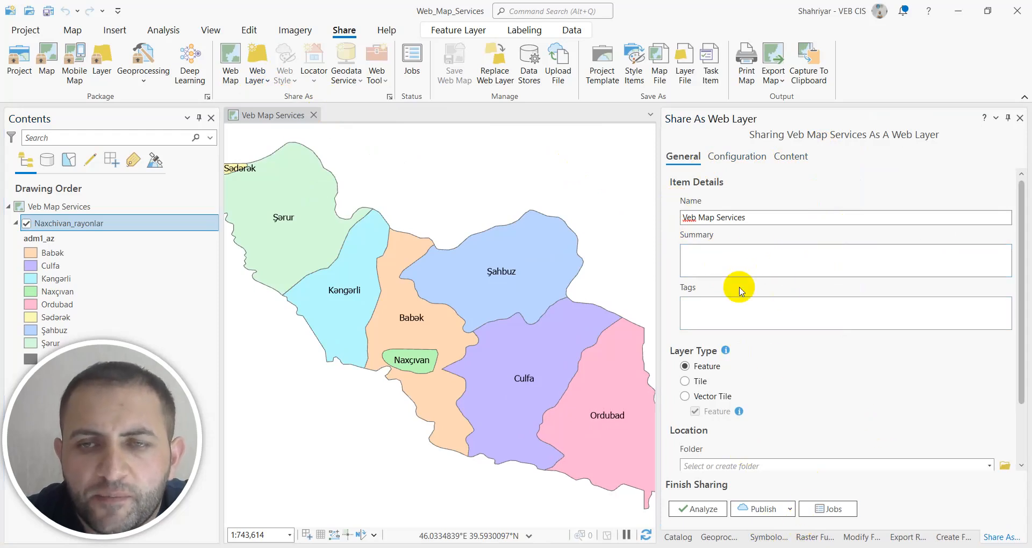
Enter "Nakchivan city" as the web layer's name, summary and tag.
left_click(770, 216)
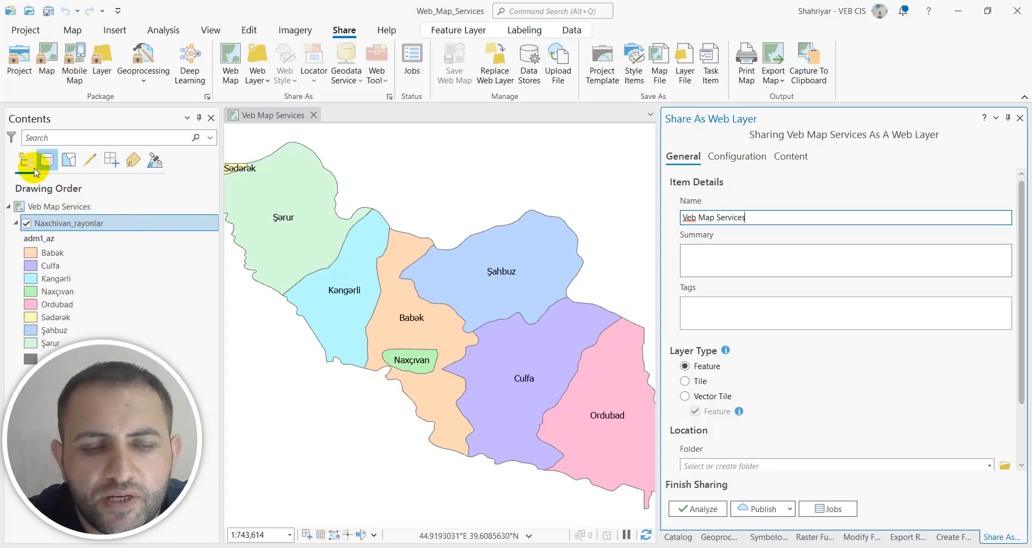
left_click_drag(759, 221, 682, 218)
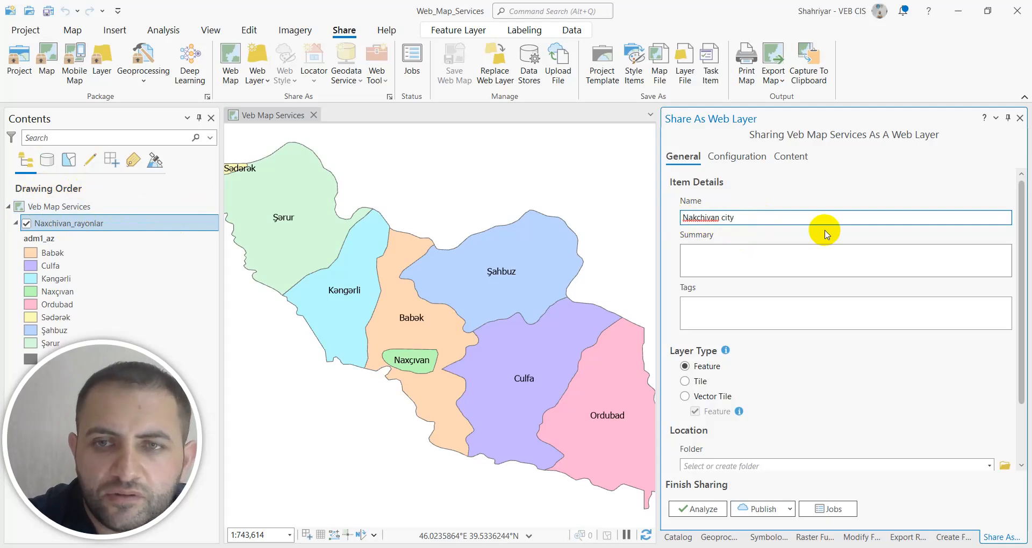
left_click_drag(733, 217, 653, 221)
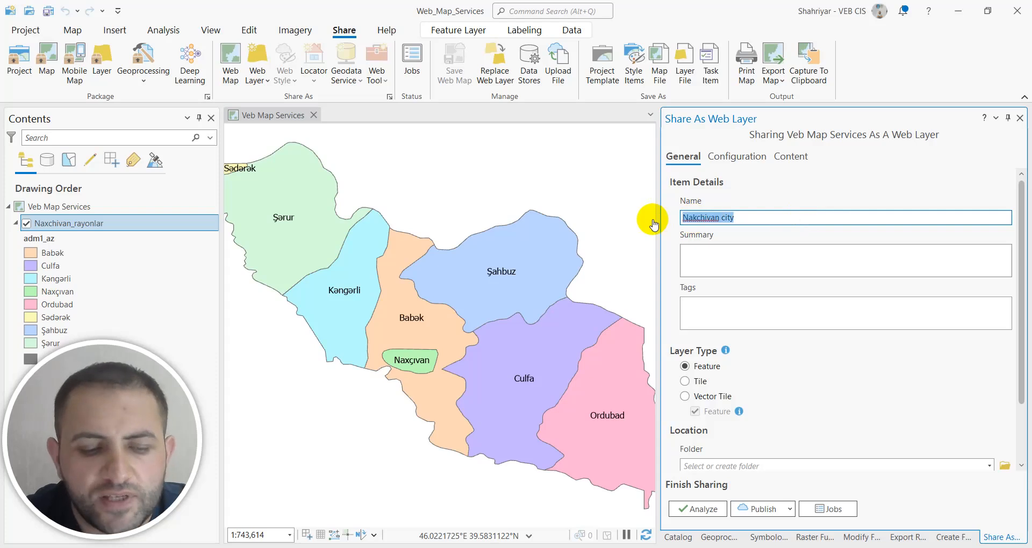
left_click(726, 260)
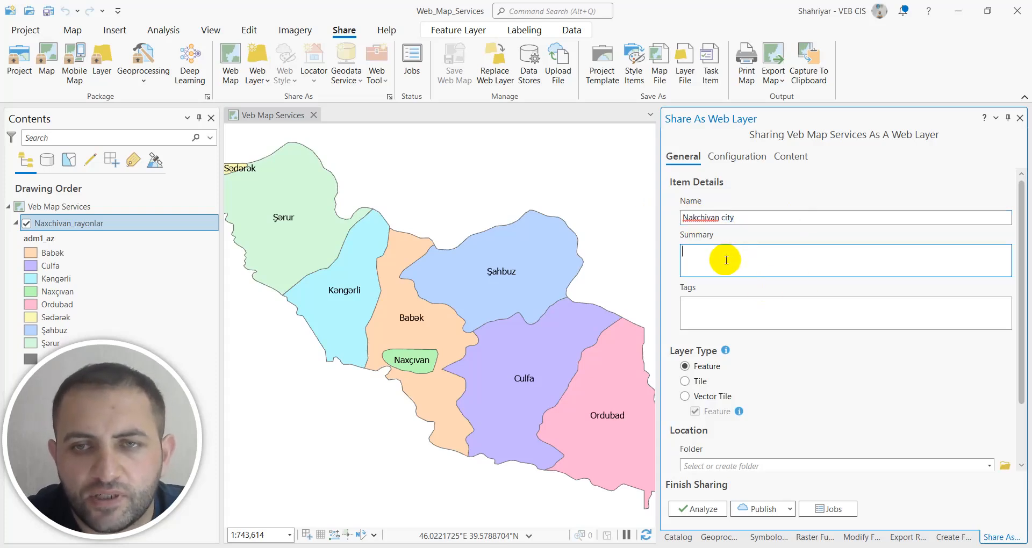
left_click(706, 309)
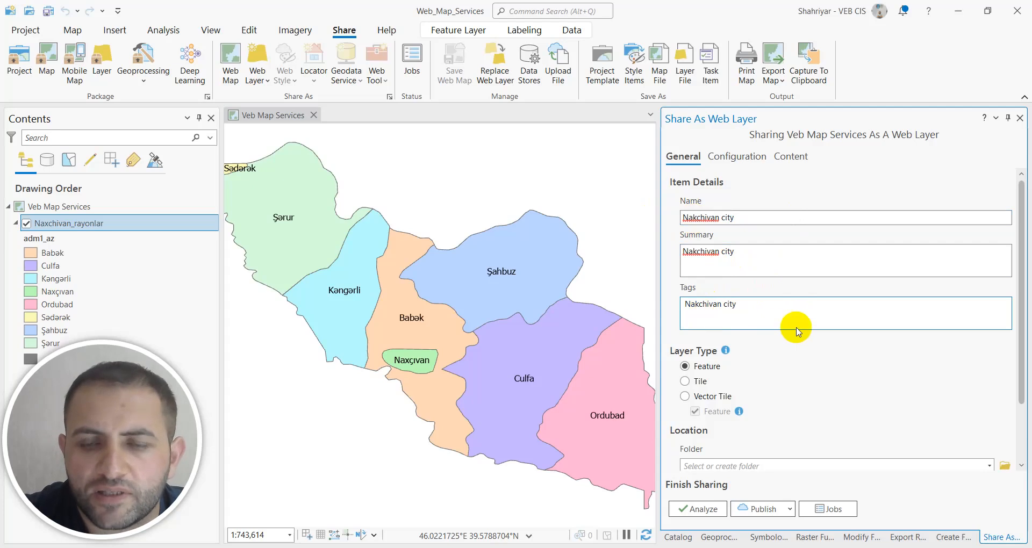
Set the web layer's location to a new folder named "GIS_" plus the author's first name, and turn off sharing with Everyone.
scroll(805, 350, "down", 2)
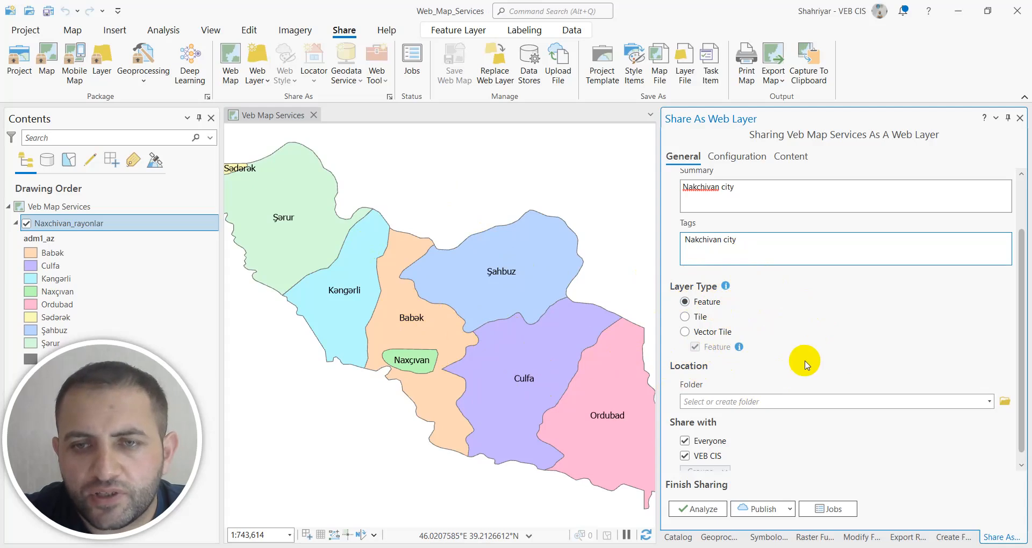
scroll(806, 363, "down", 1)
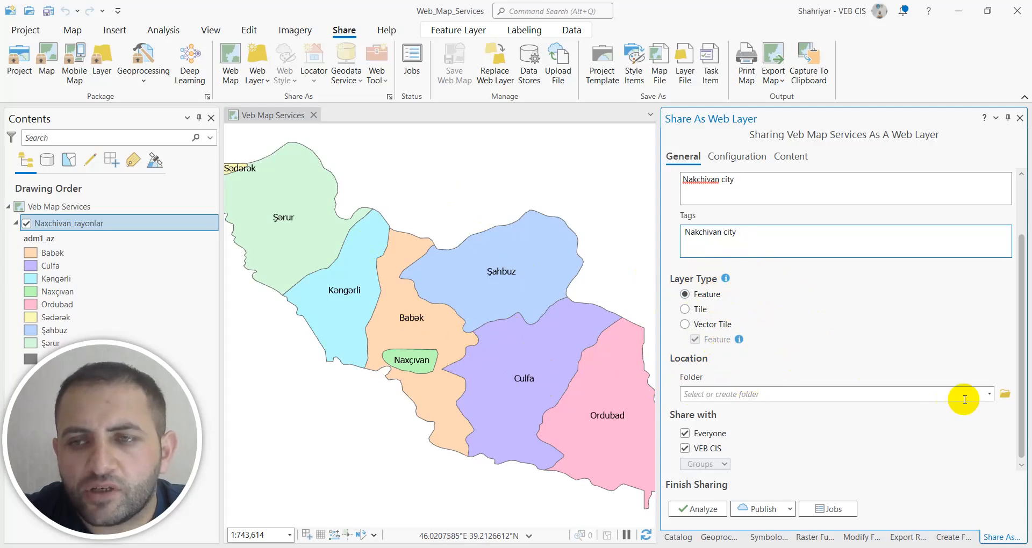
left_click(991, 398)
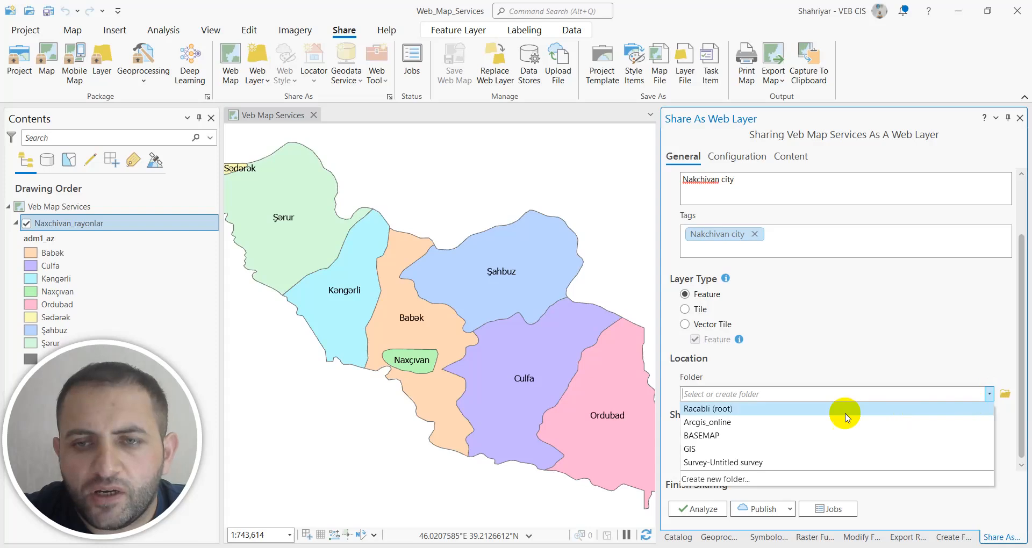
left_click(741, 480)
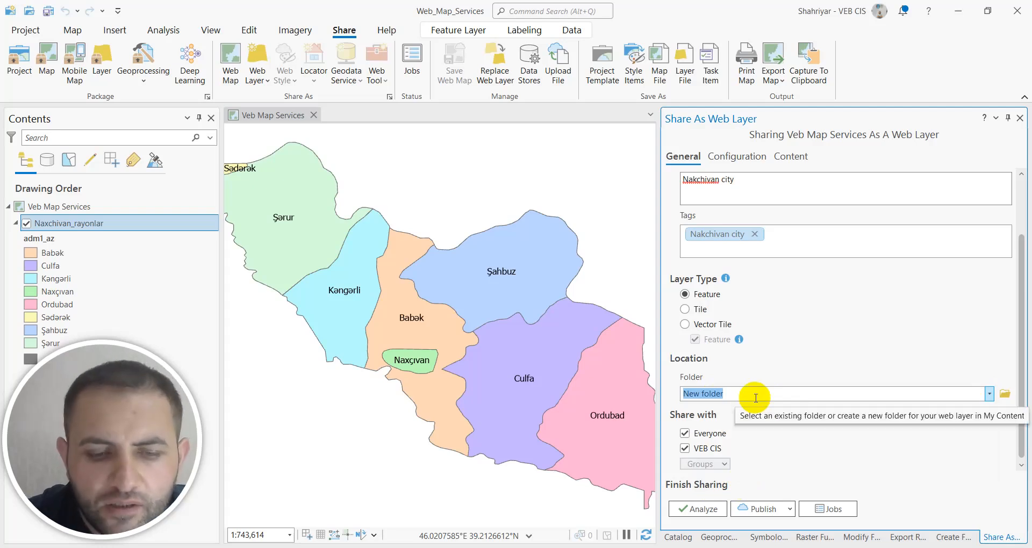
type("GIS")
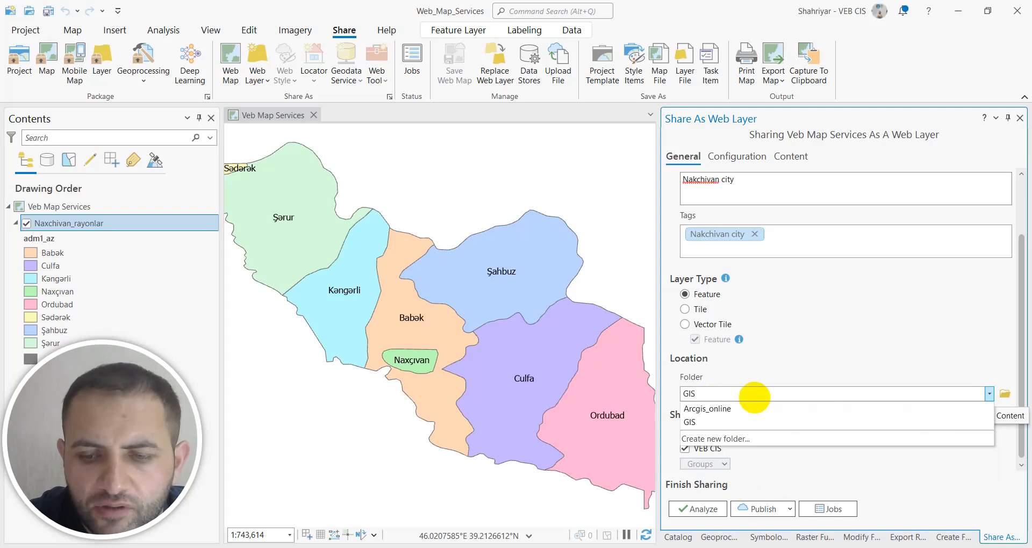
type("_")
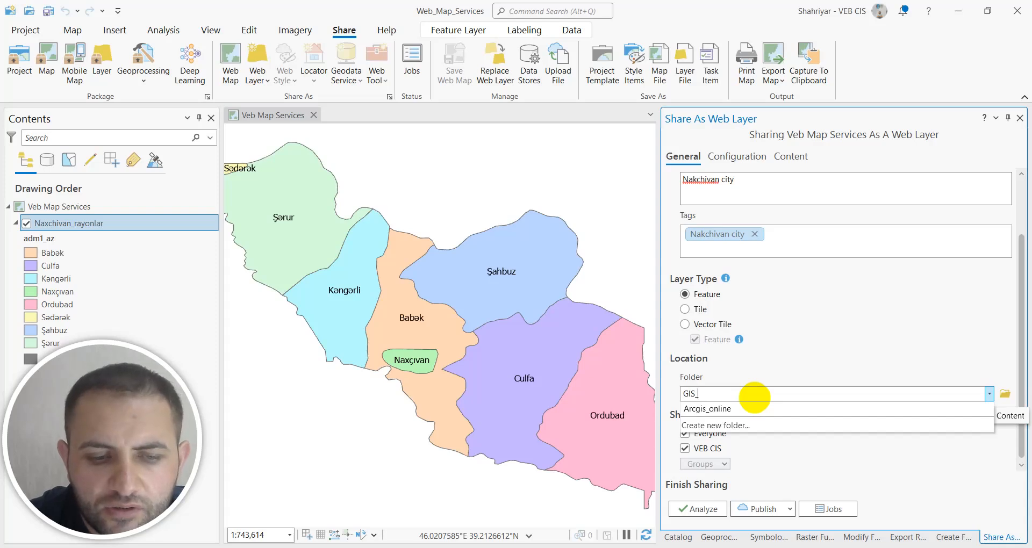
type("SHAHRIYAR")
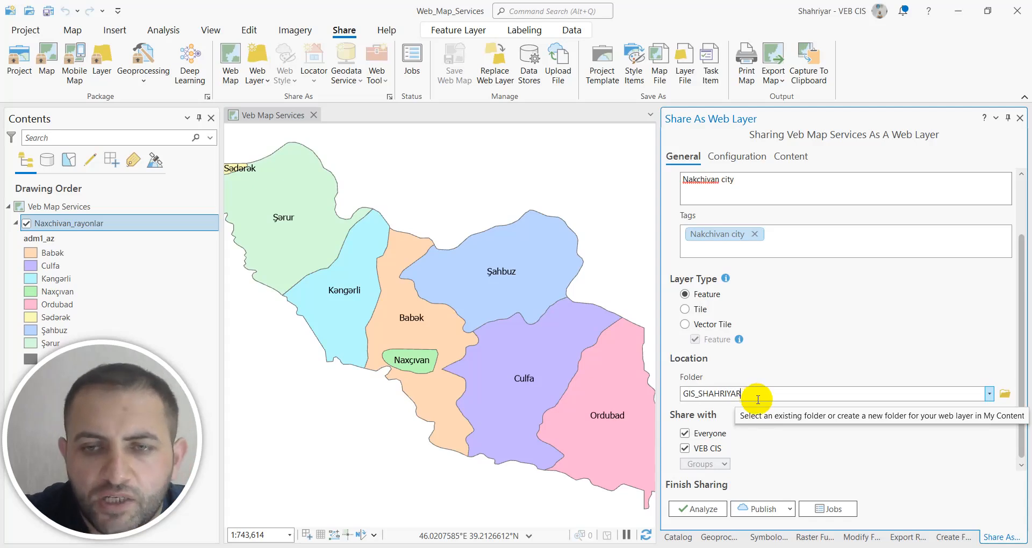
left_click(685, 434)
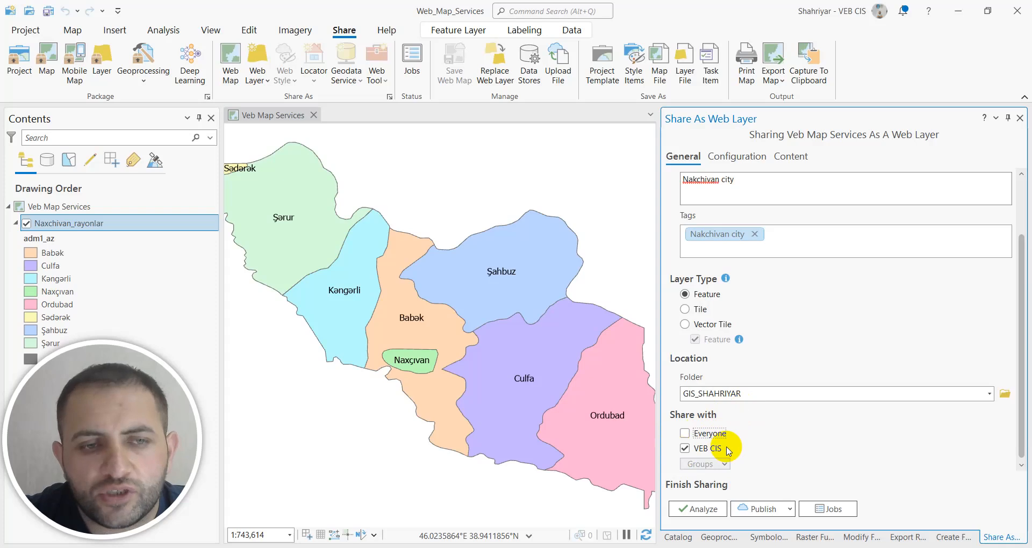
In the web layer's feature configuration, set updates to Attributes and geometry and turn off Enable editing, keeping Everyone unshared.
left_click(684, 434)
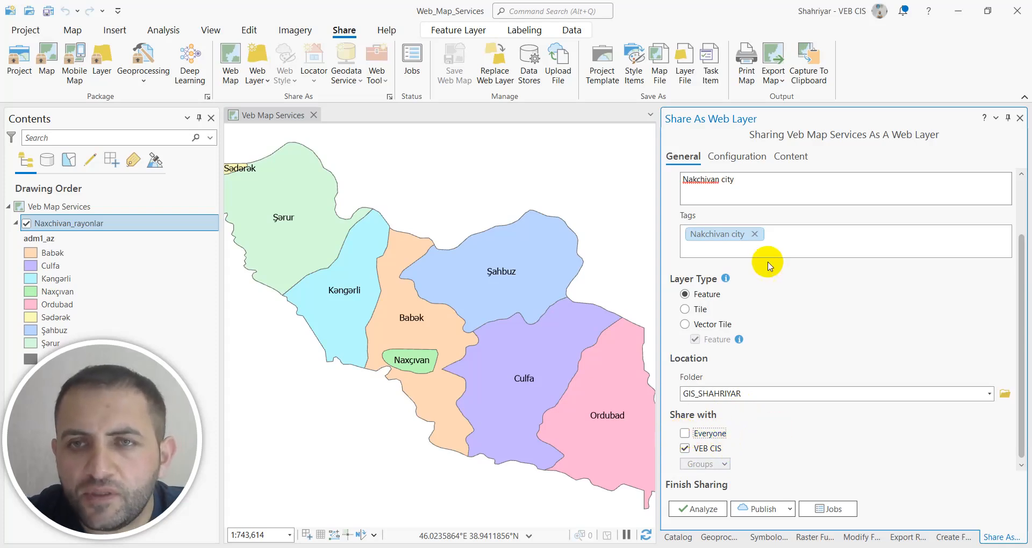
left_click(738, 158)
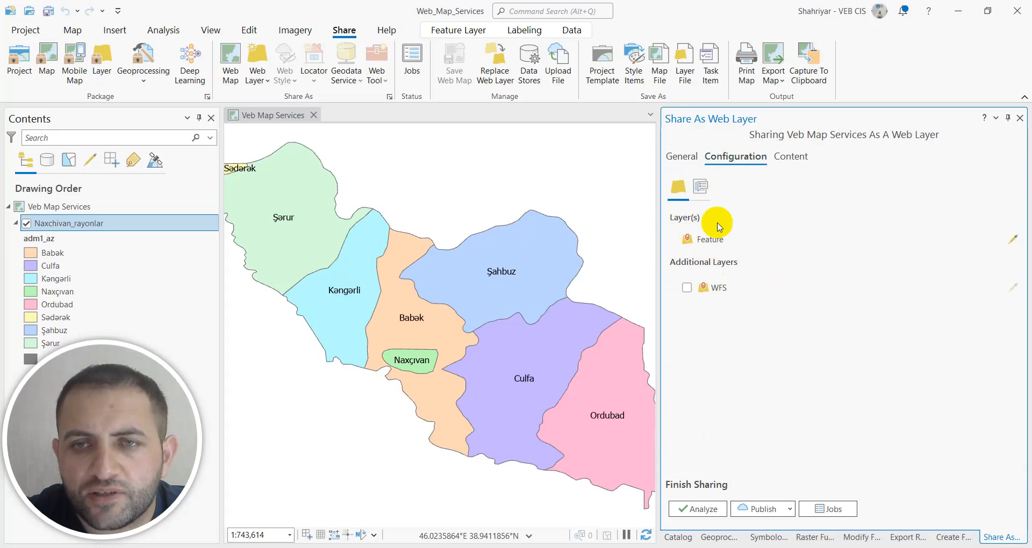
left_click(1012, 240)
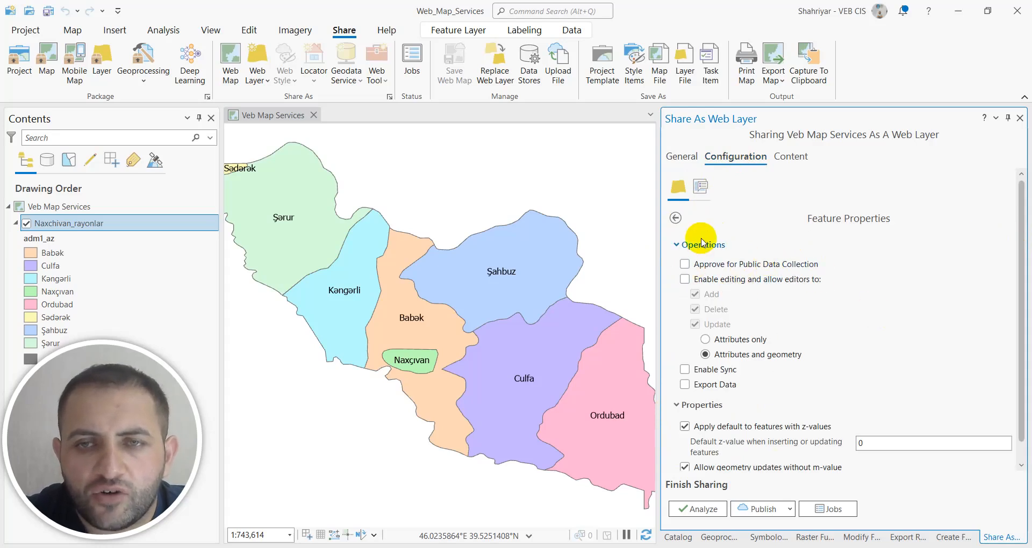
scroll(774, 276, "down", 1)
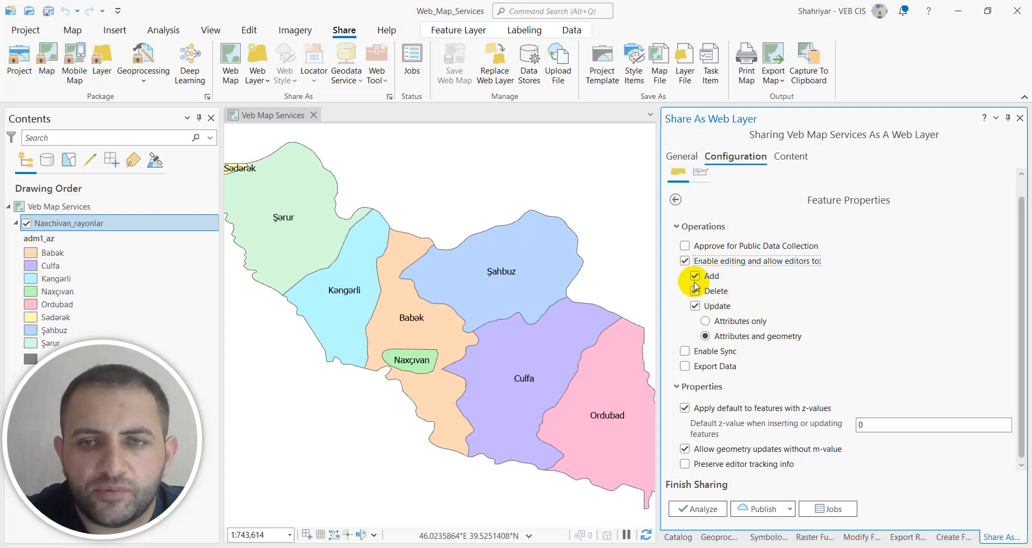
left_click(705, 336)
left_click(684, 260)
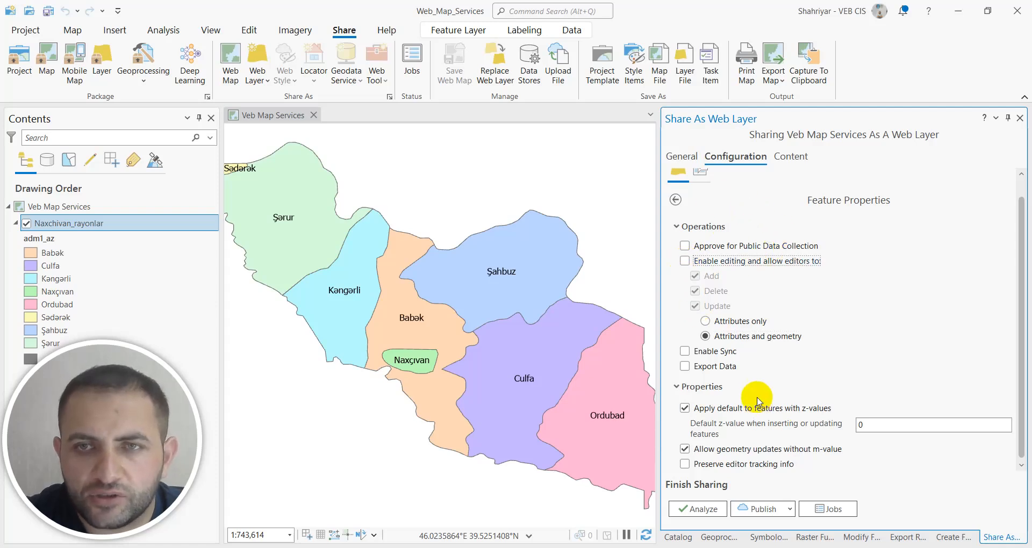
left_click(675, 200)
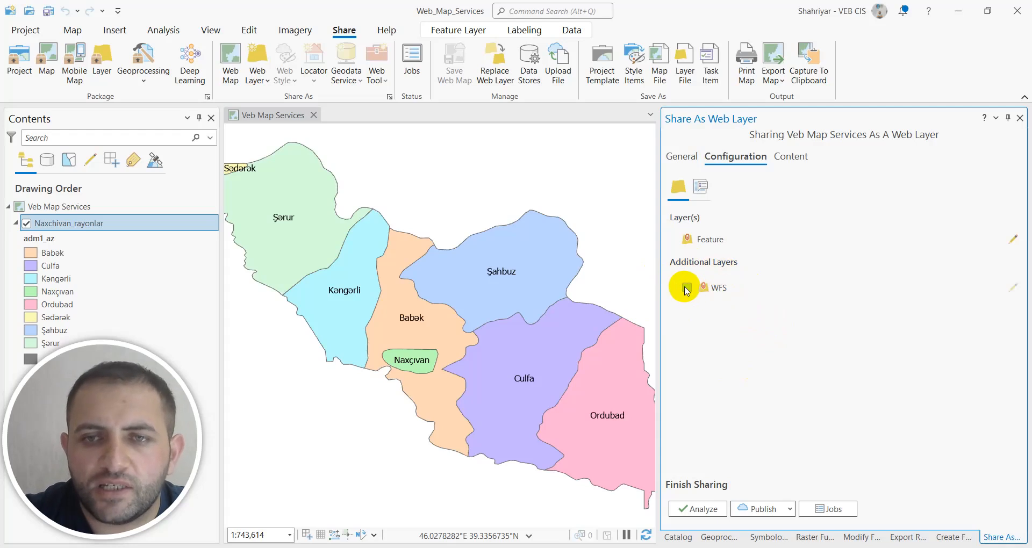
Include the WFS additional layer, examine its properties, and return to the general sharing settings.
left_click(1014, 293)
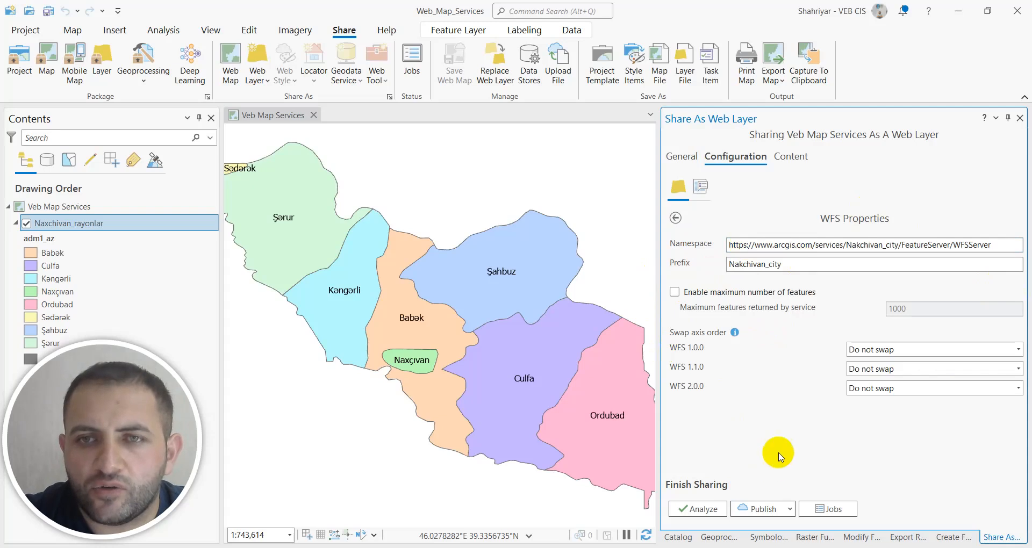
left_click(676, 188)
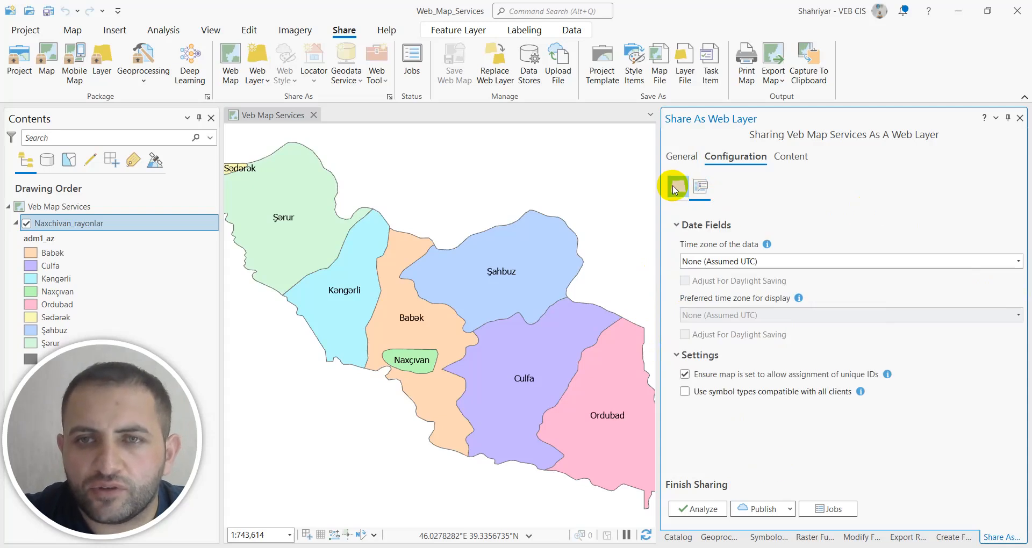
left_click(678, 157)
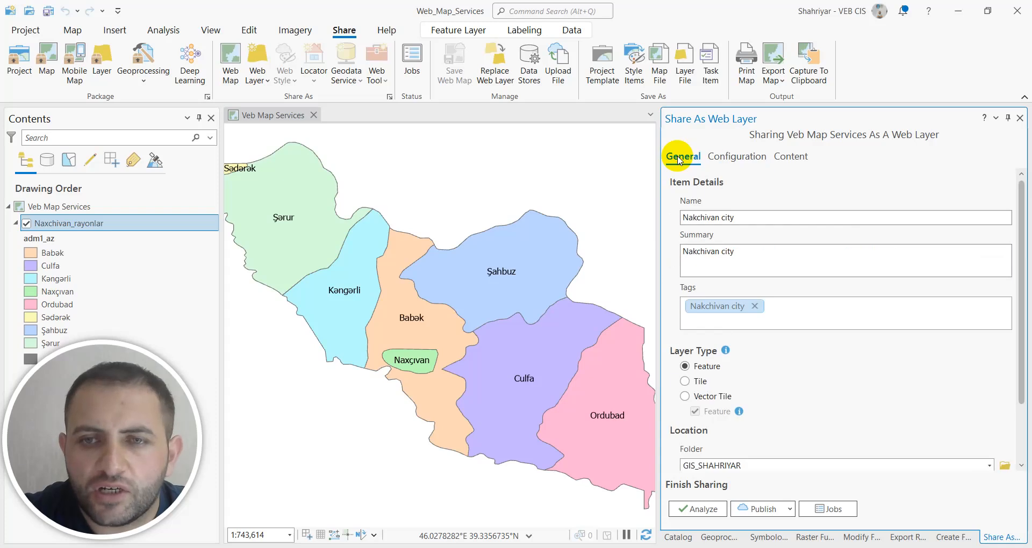
scroll(919, 371, "down", 2)
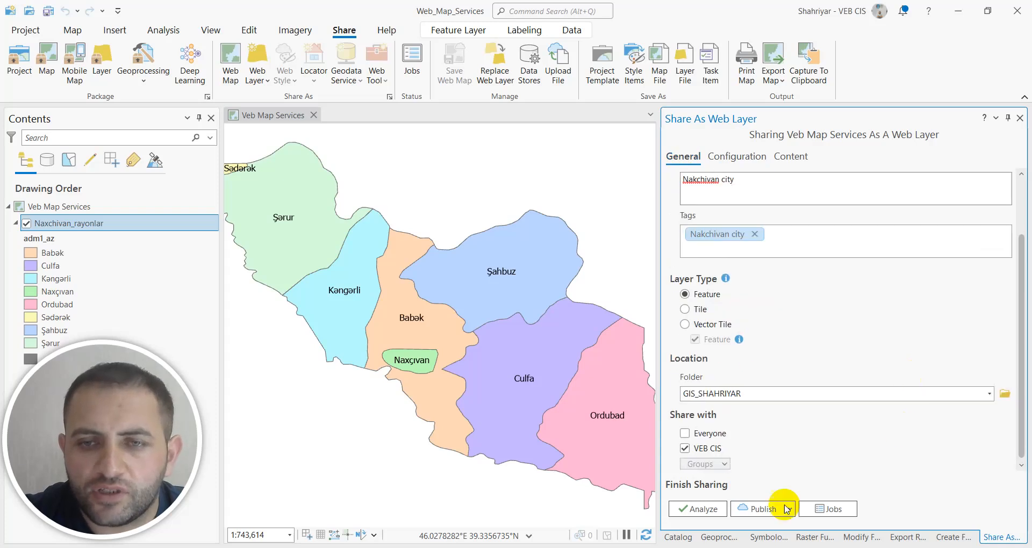
Analyze the web layer and resolve error 00374 by auto-assigning unique numeric IDs sequentially, analyzing once more to check the fix.
left_click(702, 511)
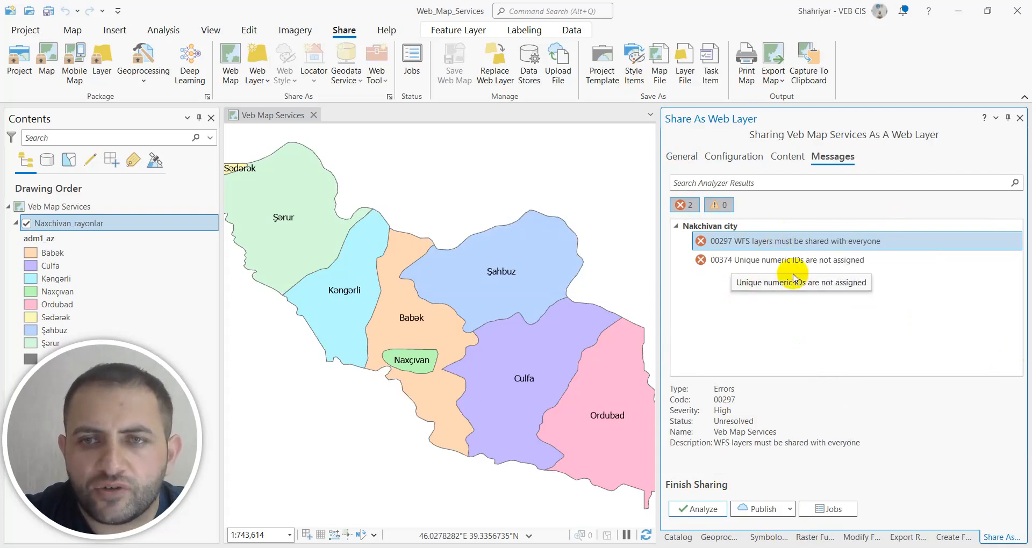
left_click(753, 261)
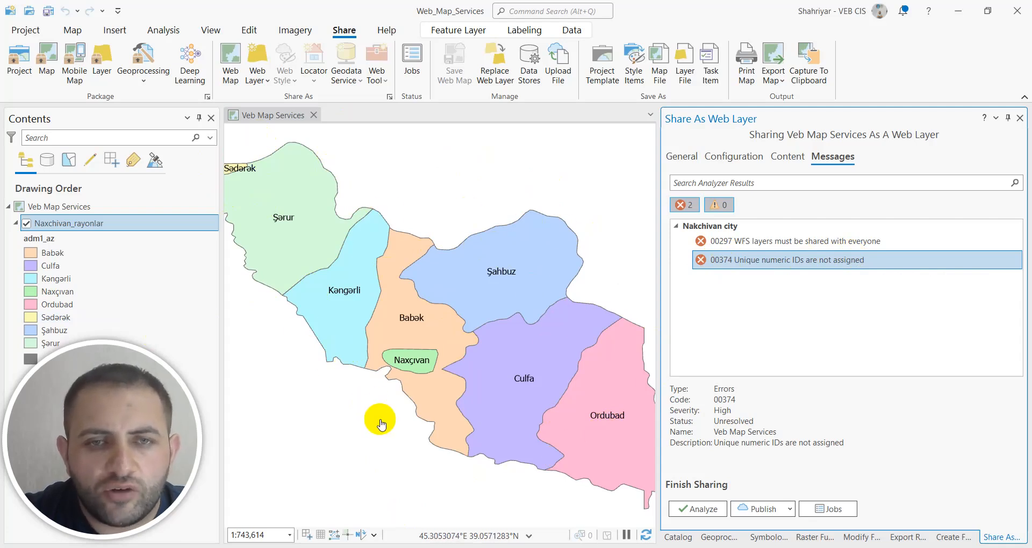
right_click(794, 262)
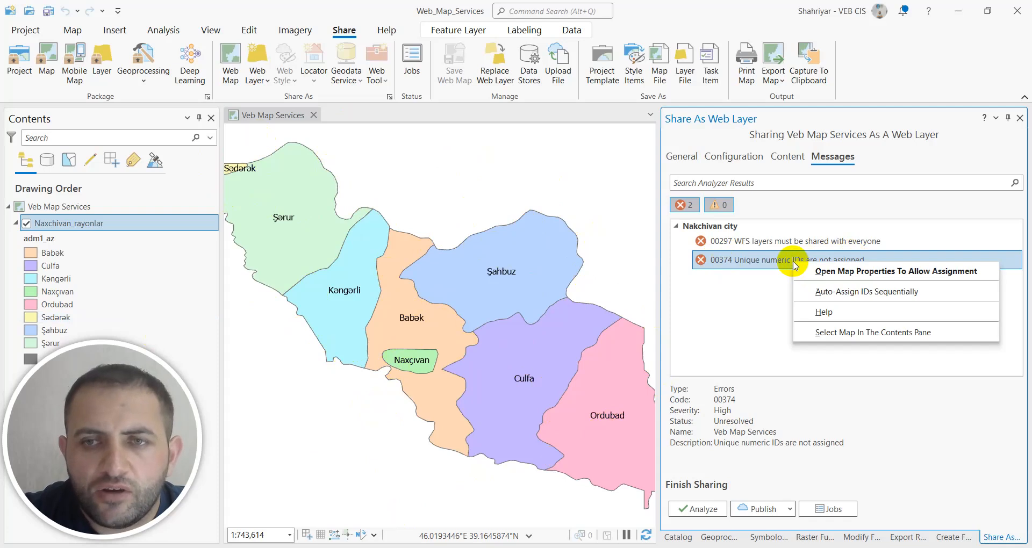
left_click(817, 296)
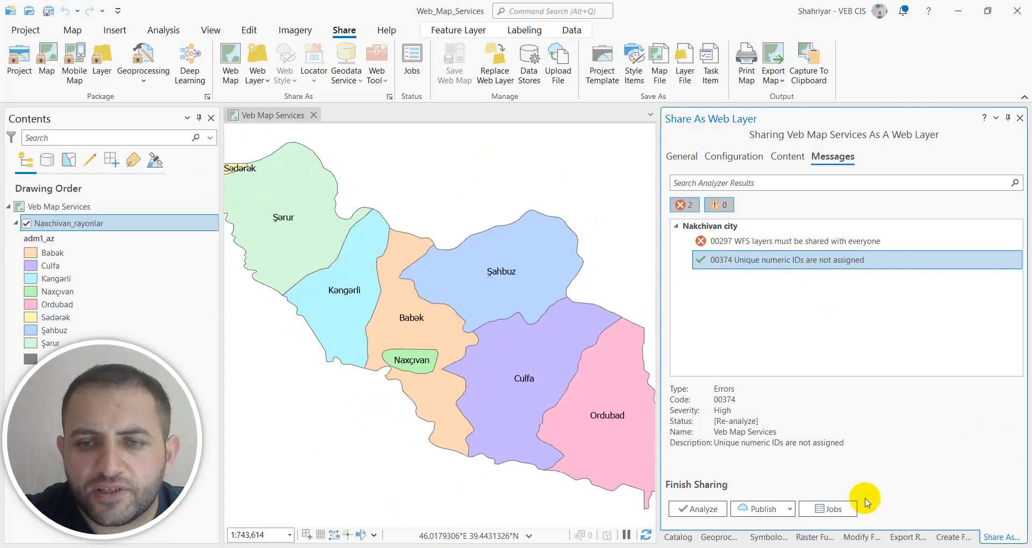
left_click(698, 510)
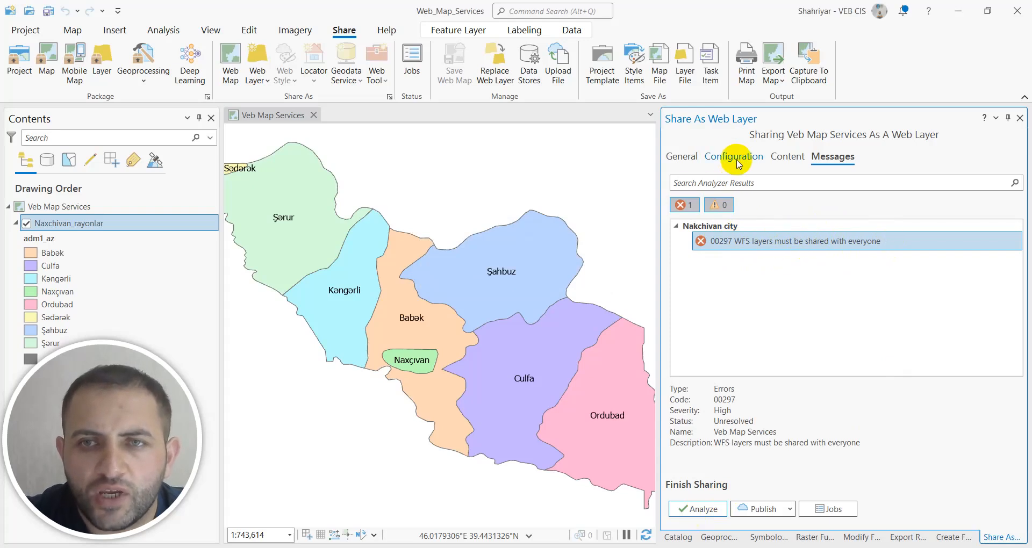
Share the web layer with Everyone to resolve the WFS error, re-analyze it and publish it.
left_click(676, 158)
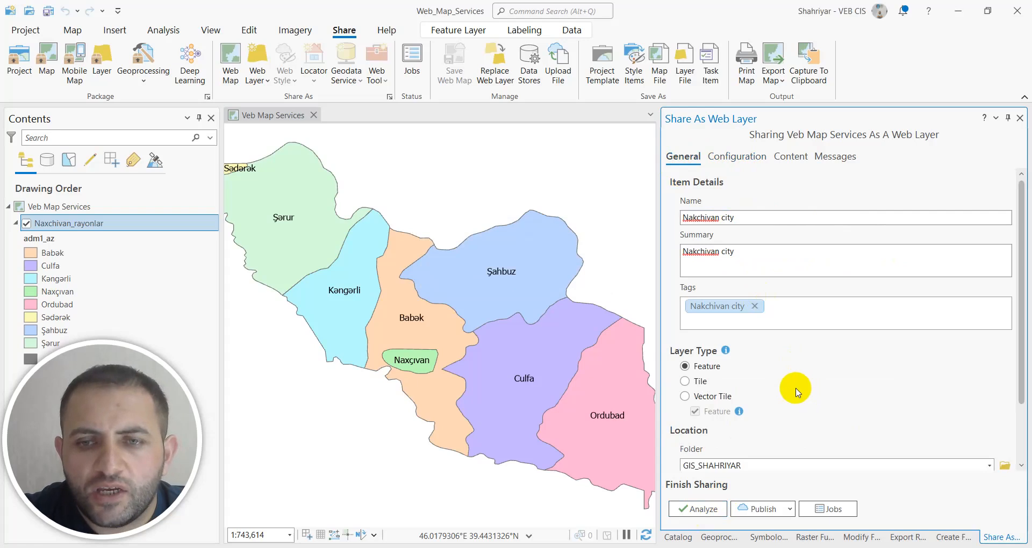
scroll(798, 393, "down", 2)
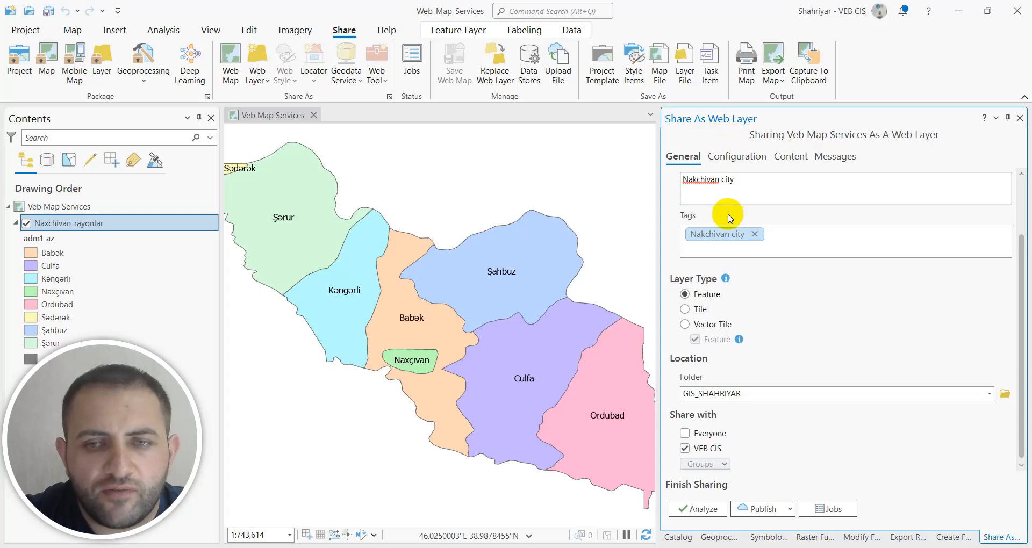
left_click(684, 433)
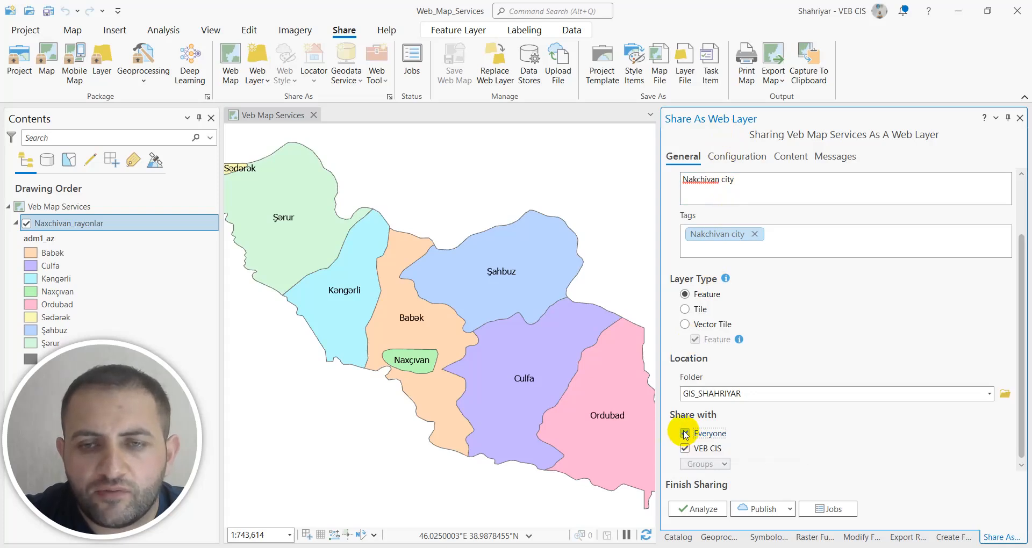
left_click(700, 510)
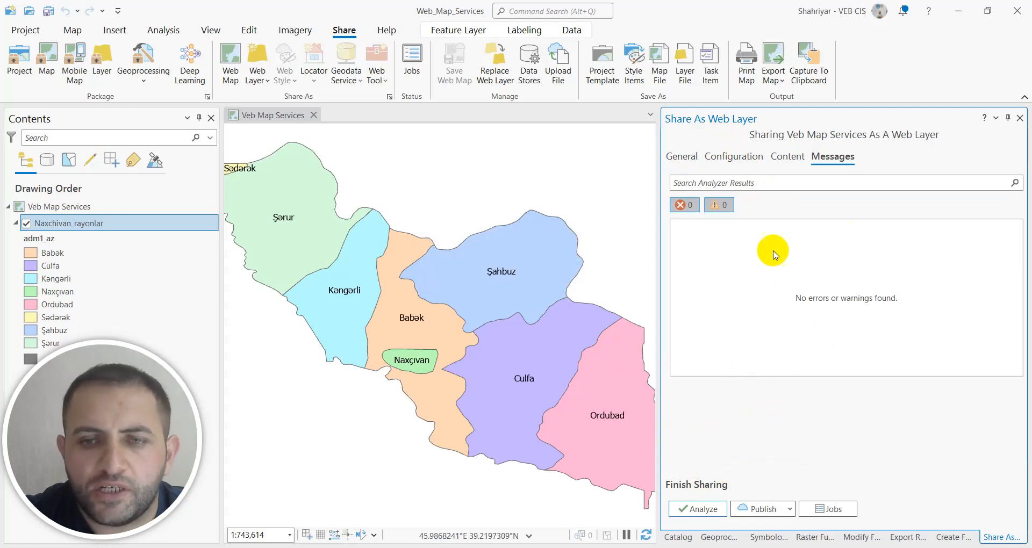
left_click(763, 510)
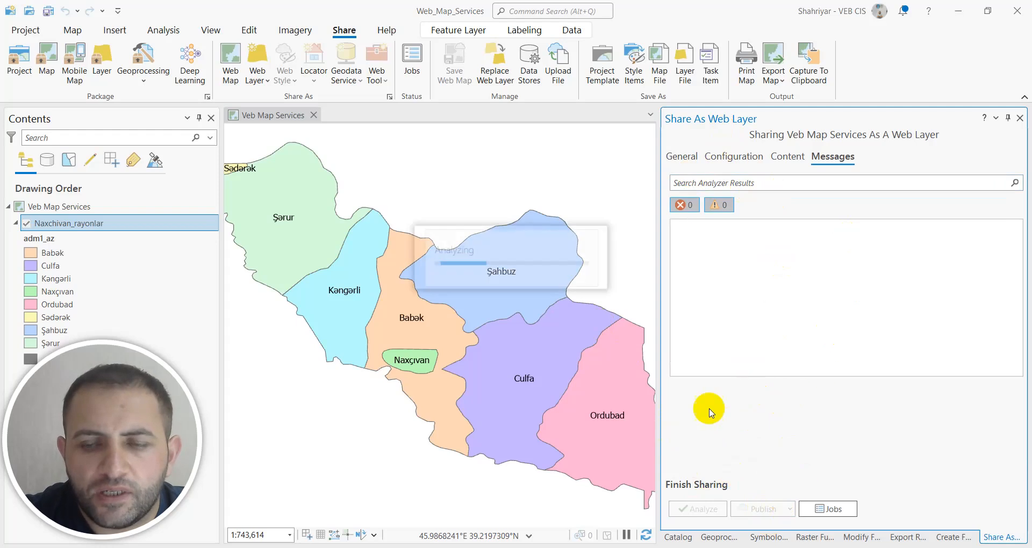
Switch to Chrome, sign in to ArcGIS Online and open the account's My content page.
mouse_move(722, 547)
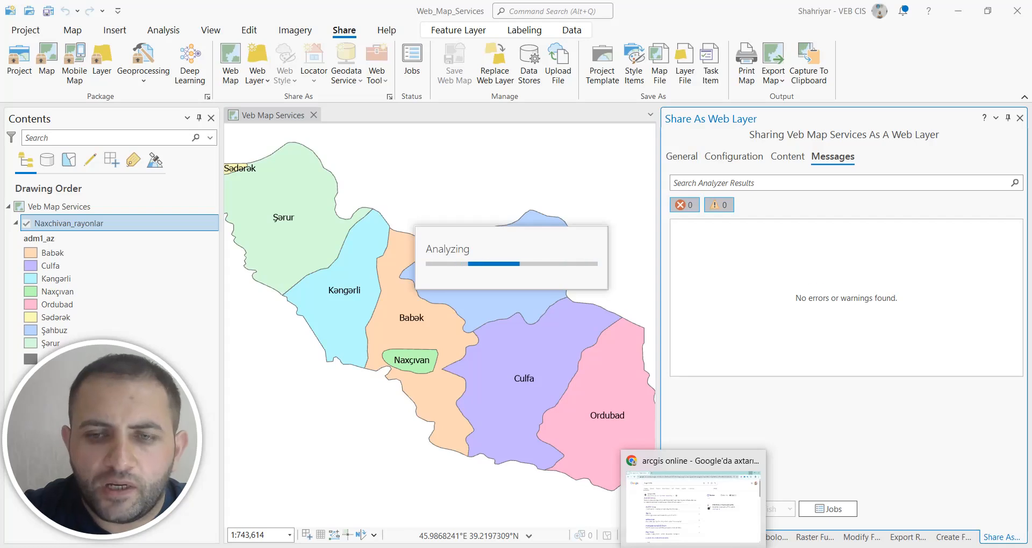
left_click(693, 547)
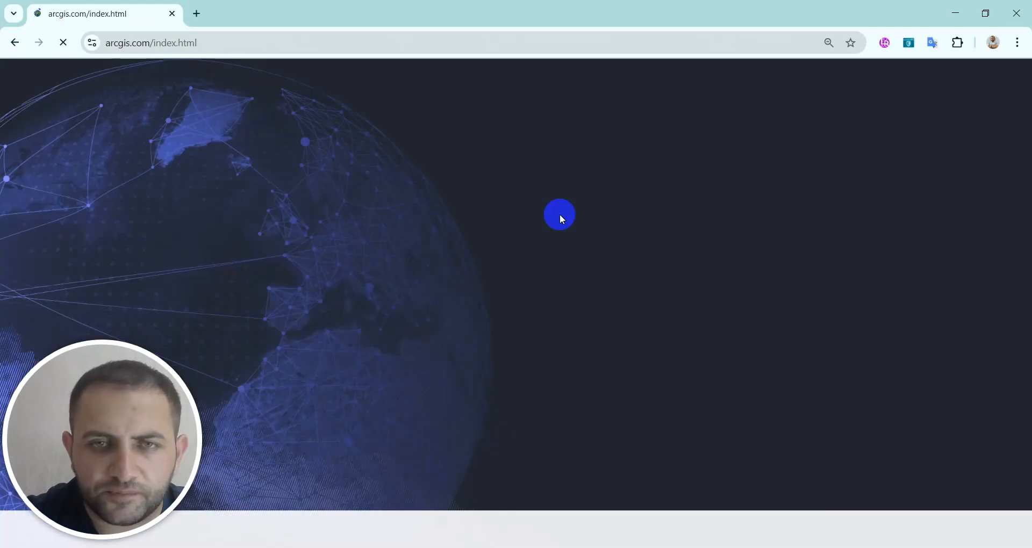
left_click(513, 395)
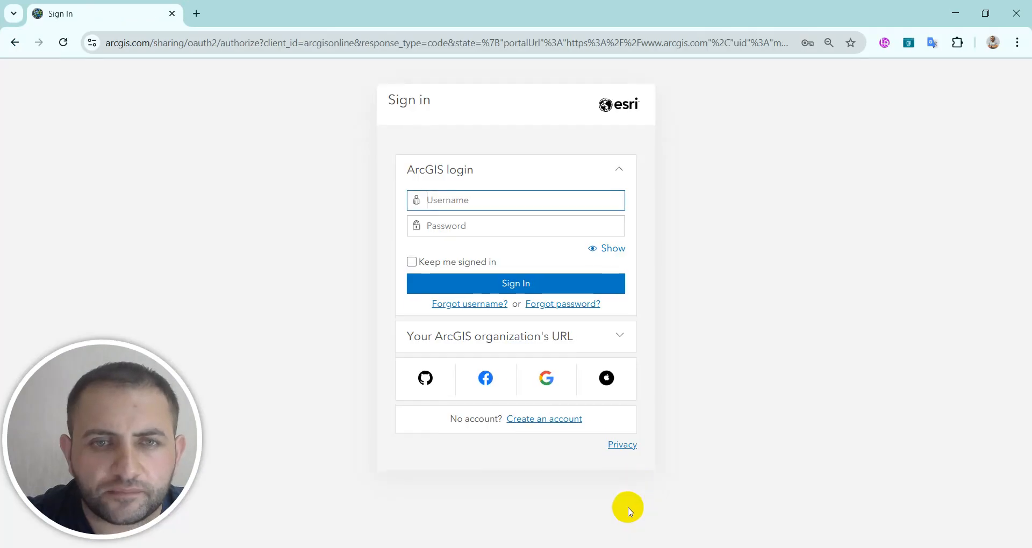
left_click(489, 283)
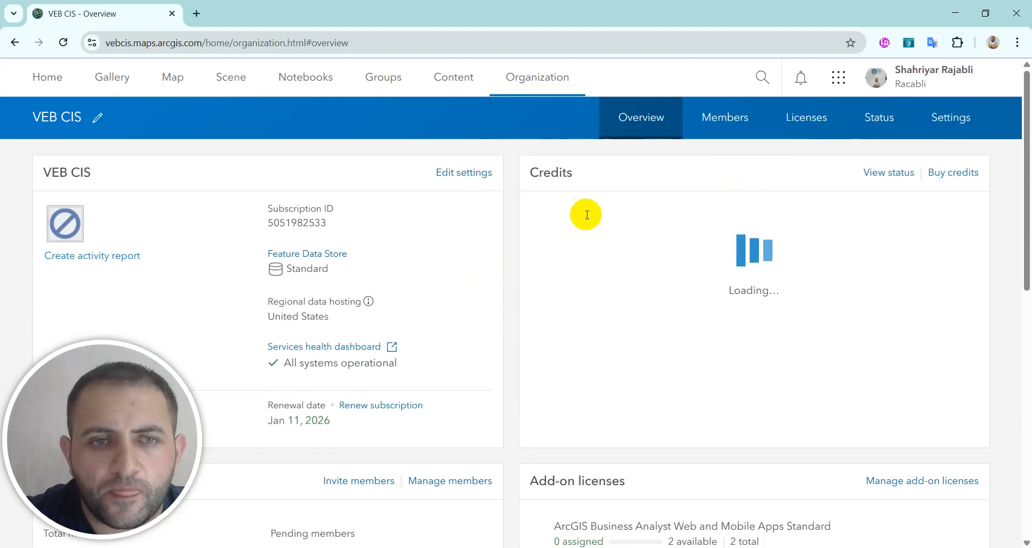
left_click(454, 82)
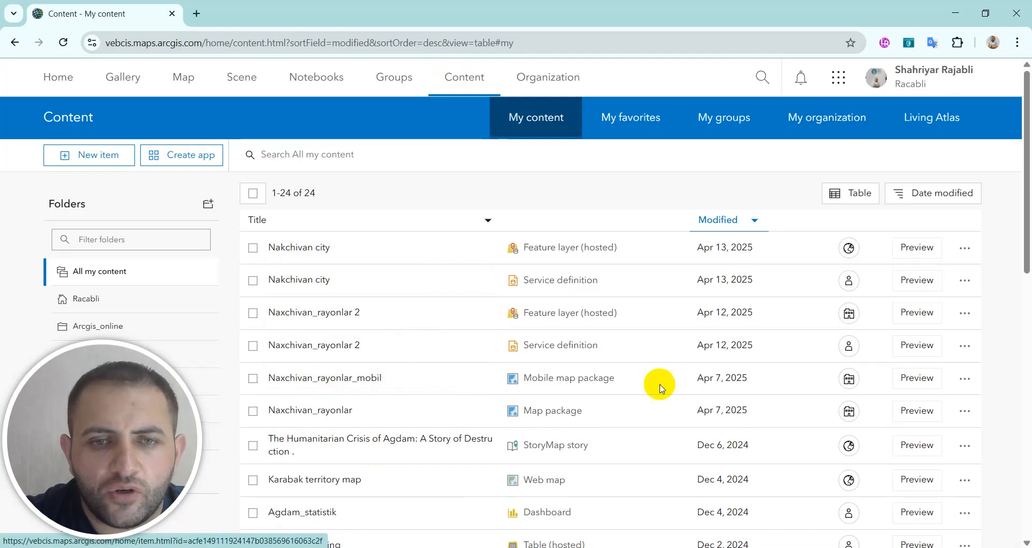
Look through the items and folders in My content, and switch to ArcGIS Pro to check the publishing progress.
scroll(589, 345, "down", 1)
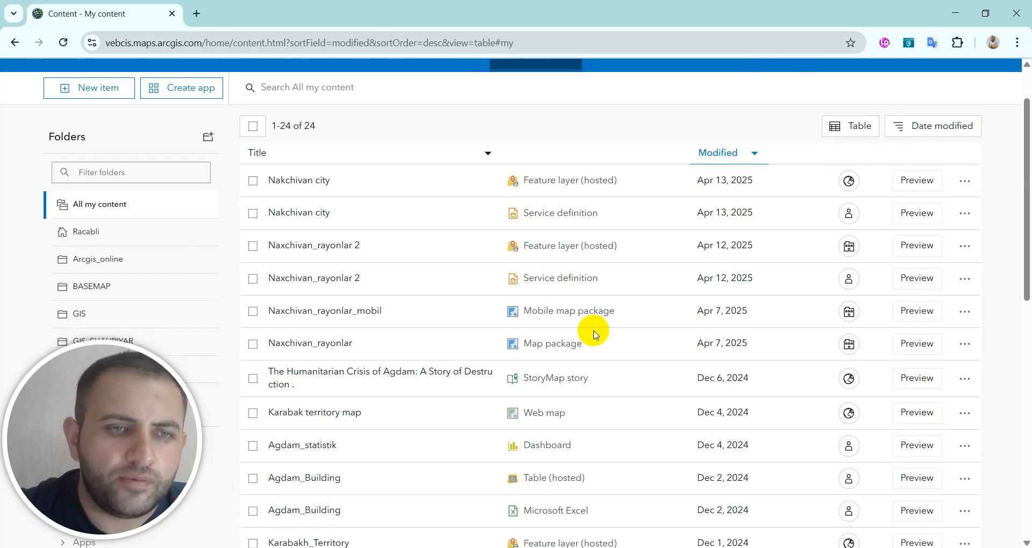
scroll(592, 333, "down", 6)
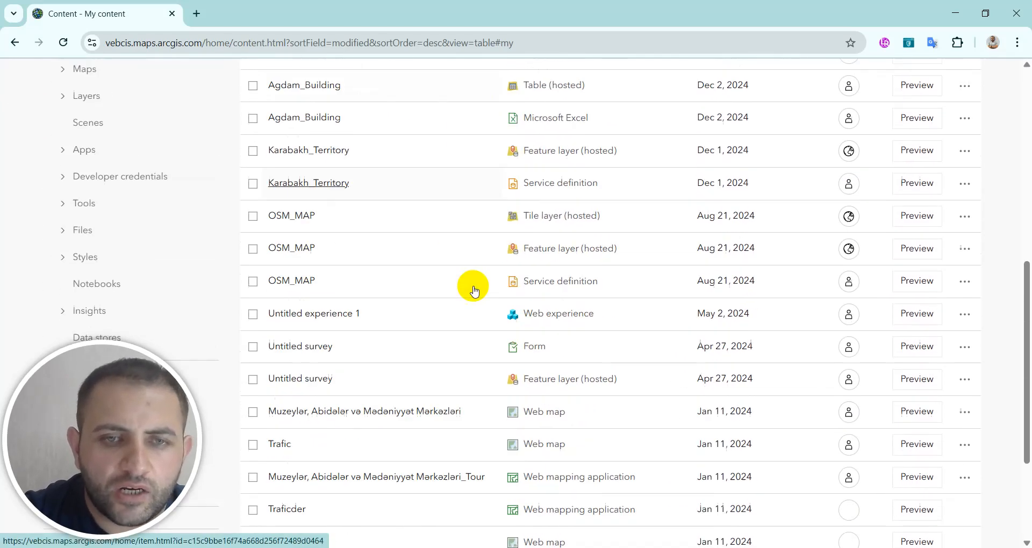
scroll(445, 355, "up", 6)
scroll(446, 341, "down", 2)
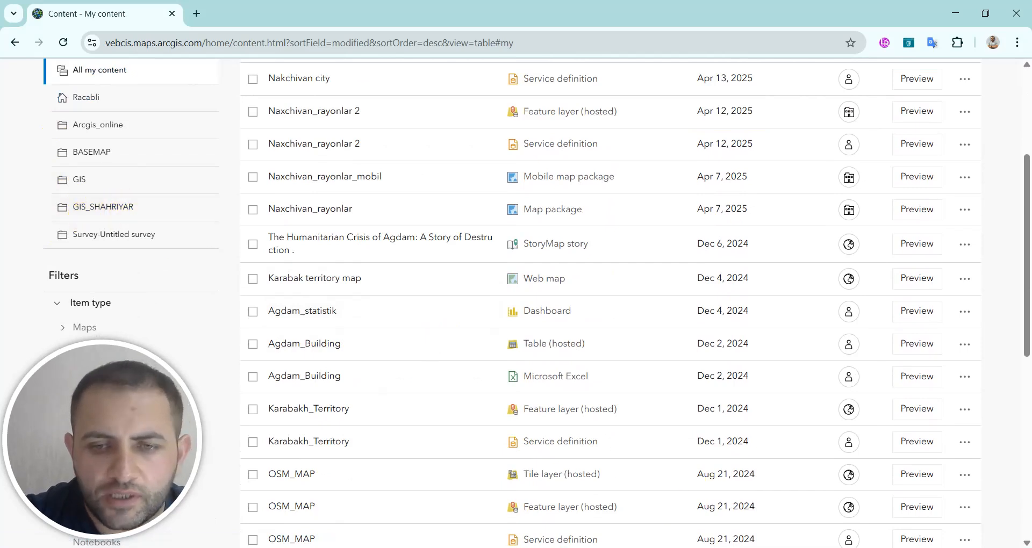
mouse_move(604, 547)
left_click(659, 509)
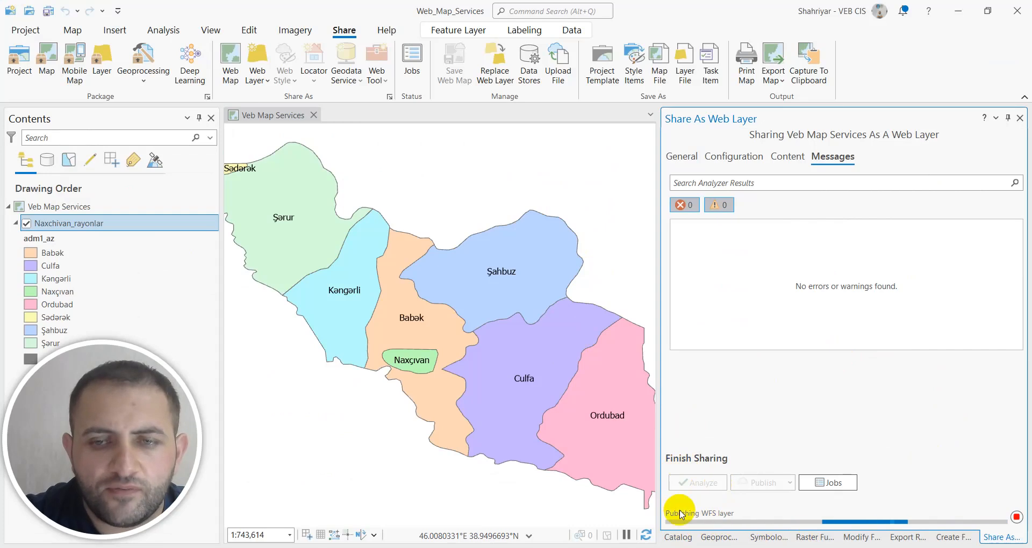
Return to Chrome and open the "GIS_" folder bearing the author's first name to examine the published Nakchivan city items.
mouse_move(693, 547)
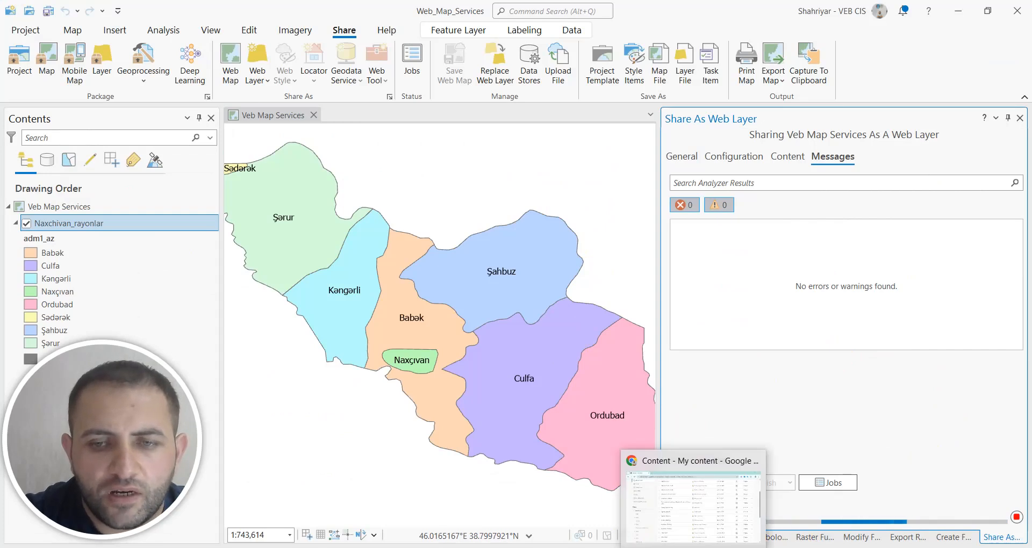
left_click(693, 505)
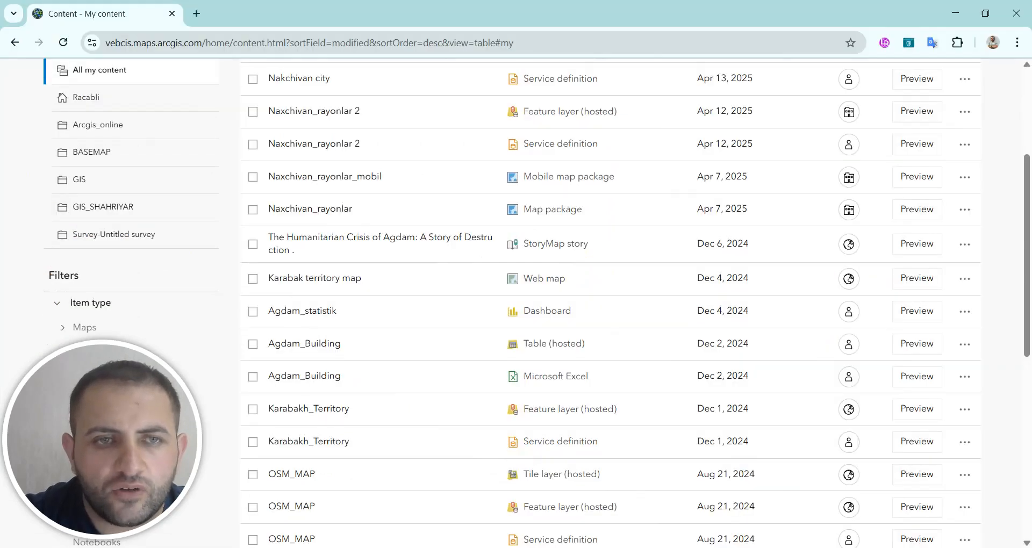
left_click(105, 213)
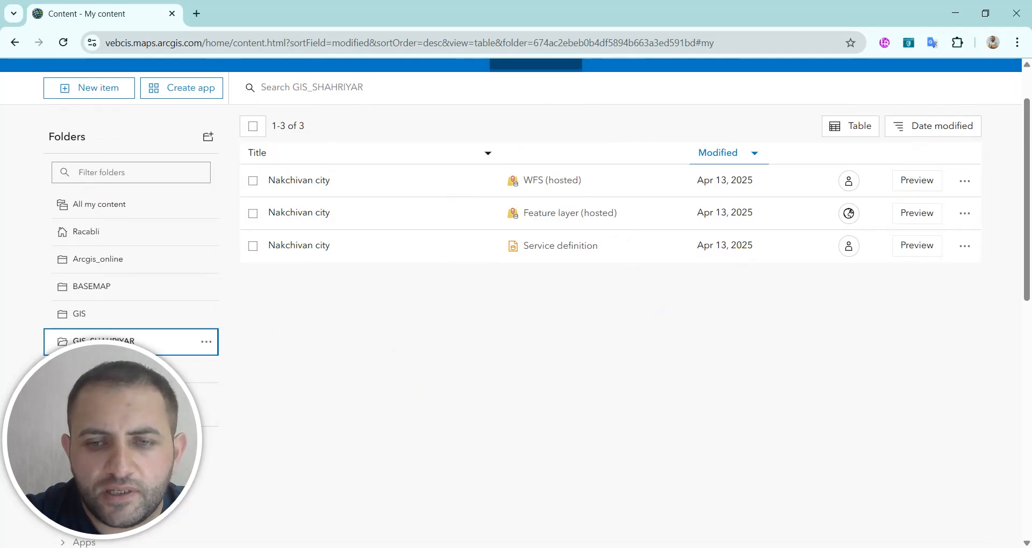
scroll(265, 311, "down", 3)
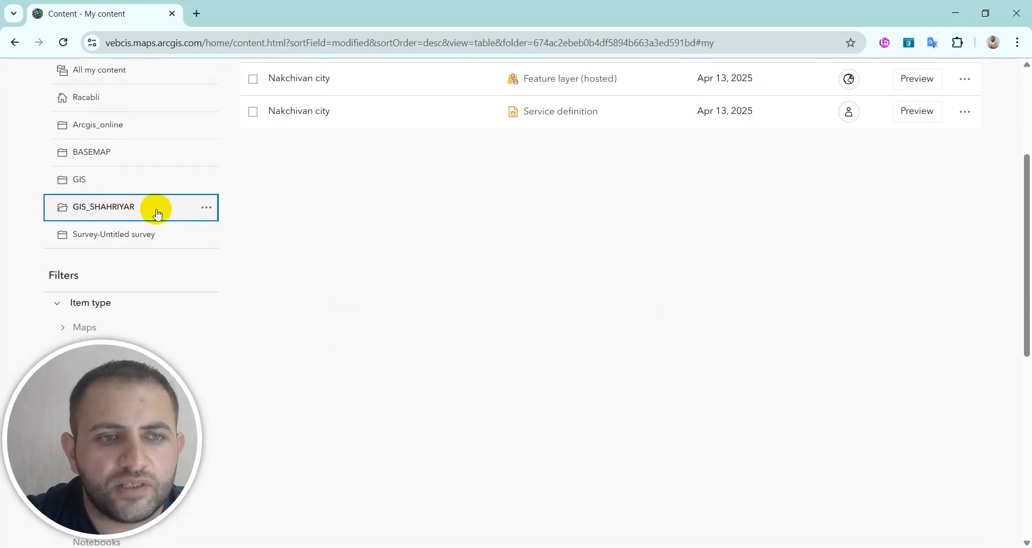
scroll(553, 306, "up", 2)
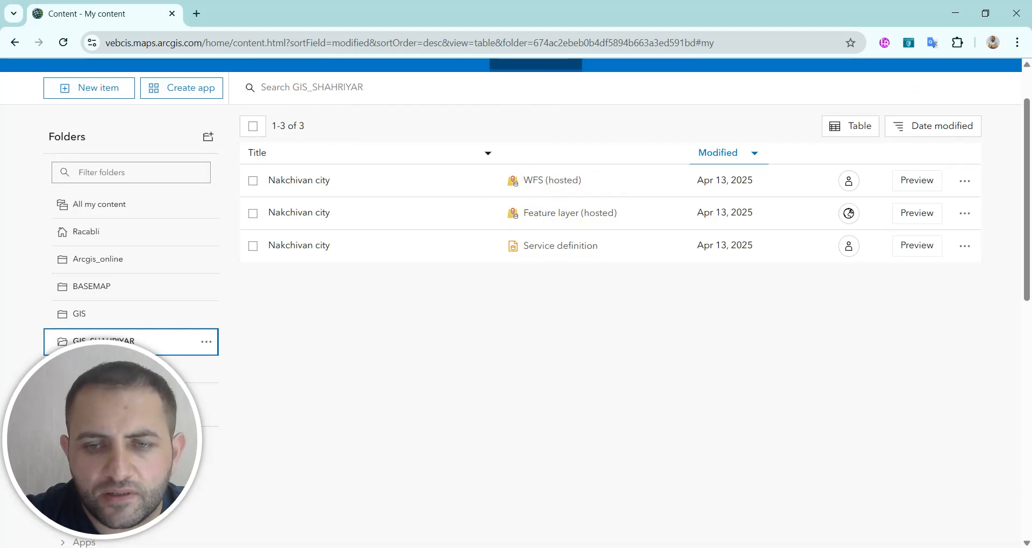
mouse_move(604, 547)
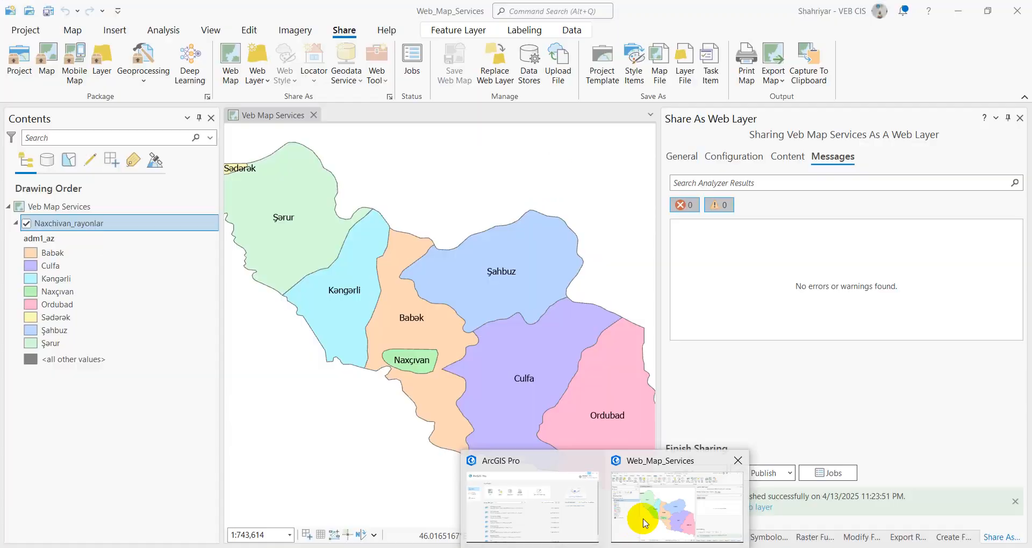
Check ArcGIS Pro's publishing status, return to Chrome and open the service URL of the hosted WFS item Nakchivan city.
left_click(666, 523)
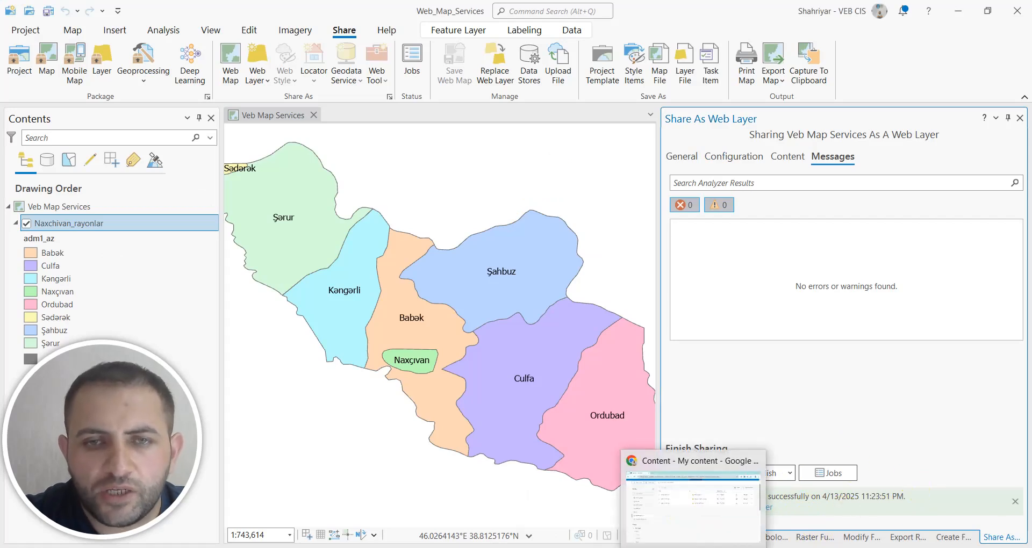
left_click(693, 545)
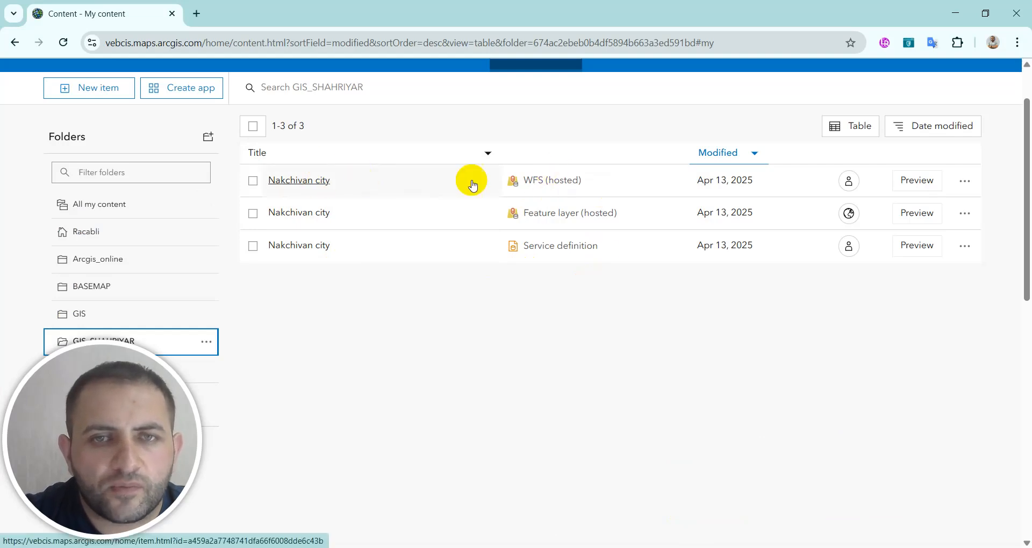
left_click(293, 185)
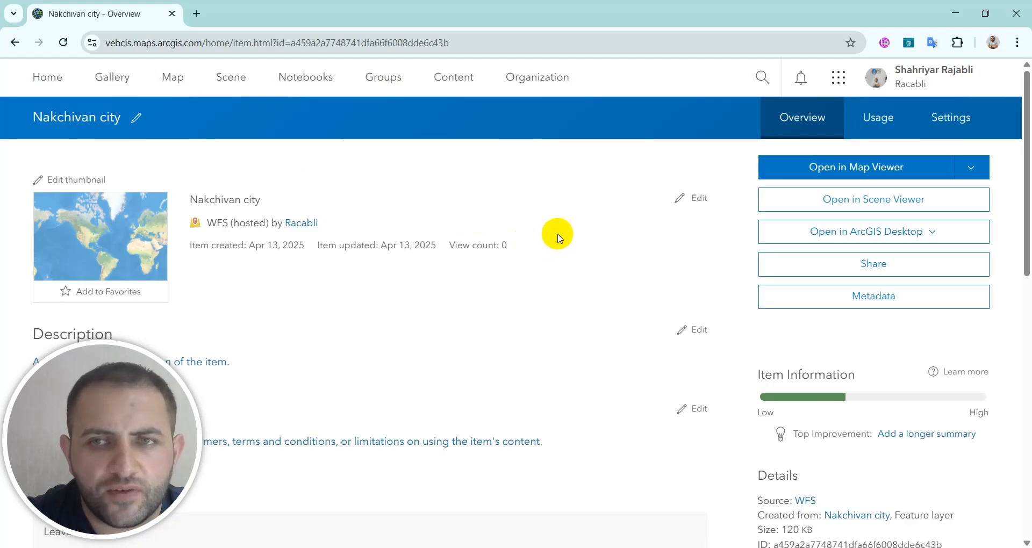
scroll(609, 255, "down", 1)
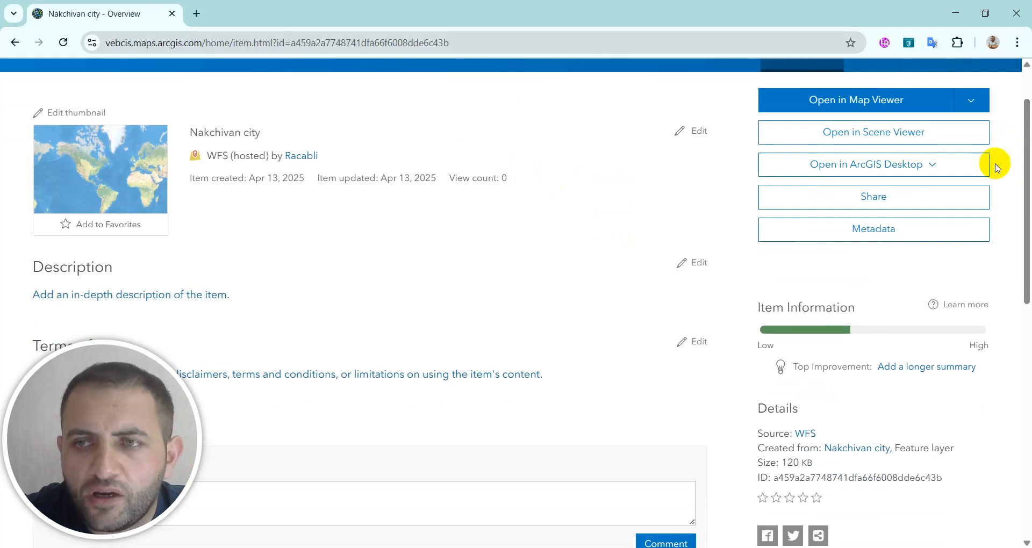
scroll(995, 161, "down", 6)
scroll(913, 352, "down", 3)
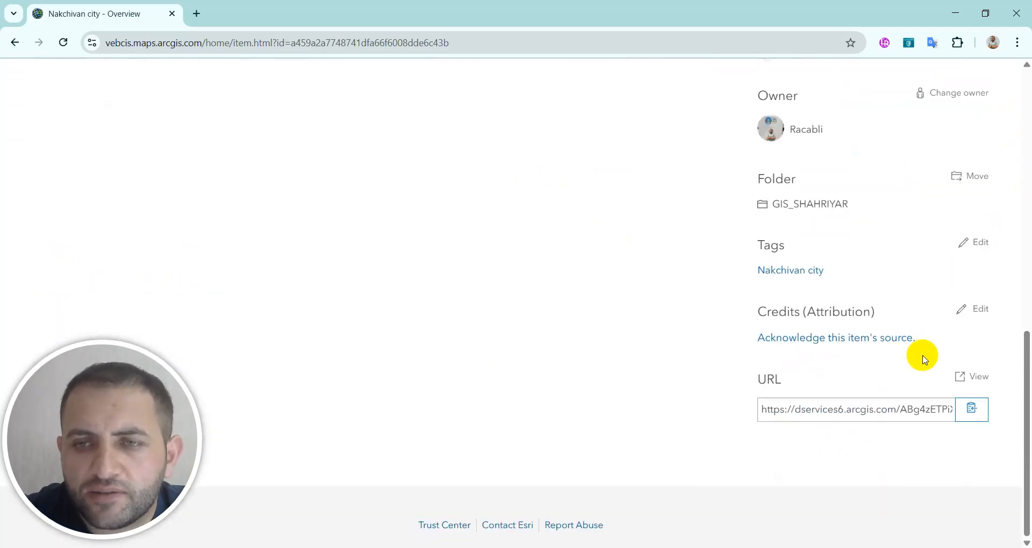
left_click(974, 375)
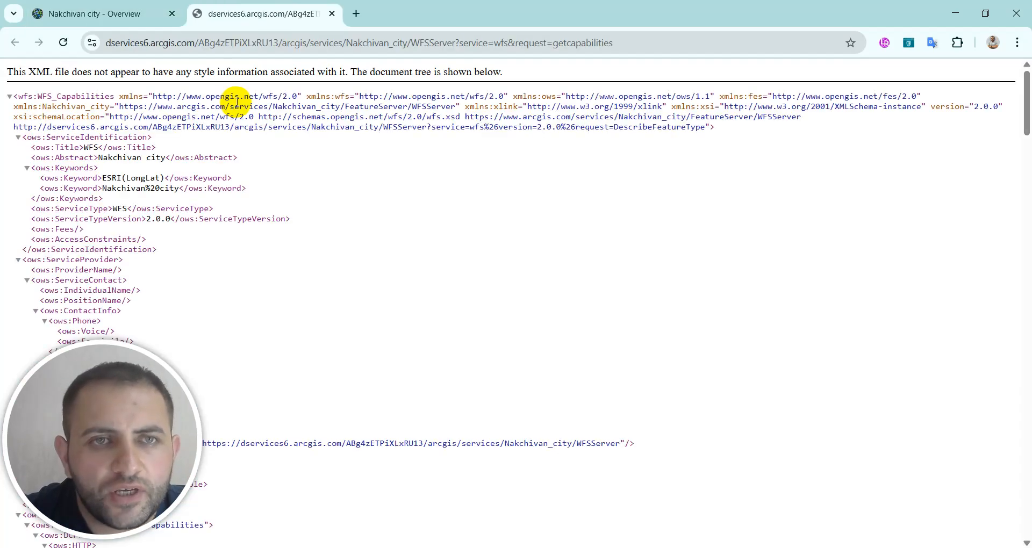
Copy the WFS capabilities address, switch to QGIS and start a new WFS / OGC API - Features connection with it as the URL.
left_click(634, 42)
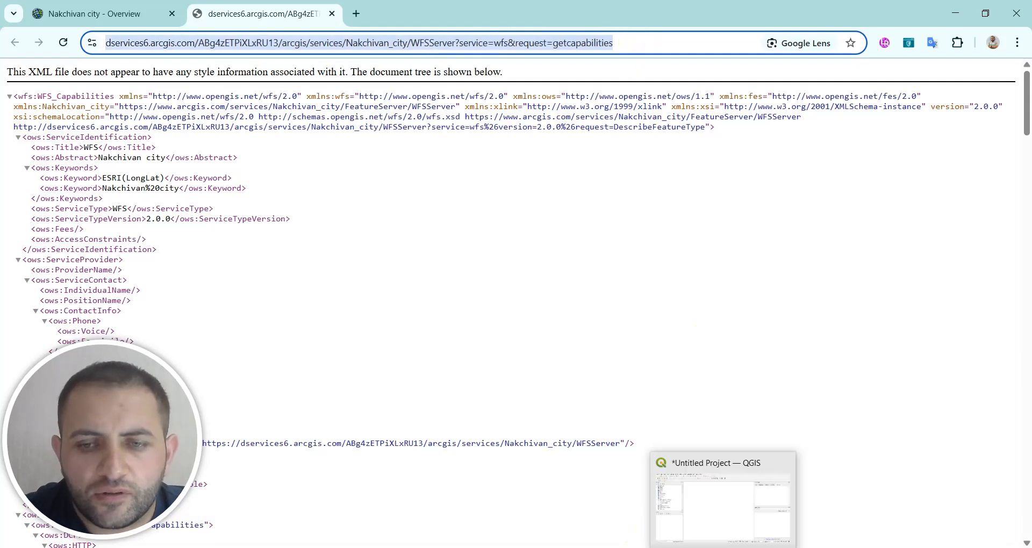
left_click(724, 547)
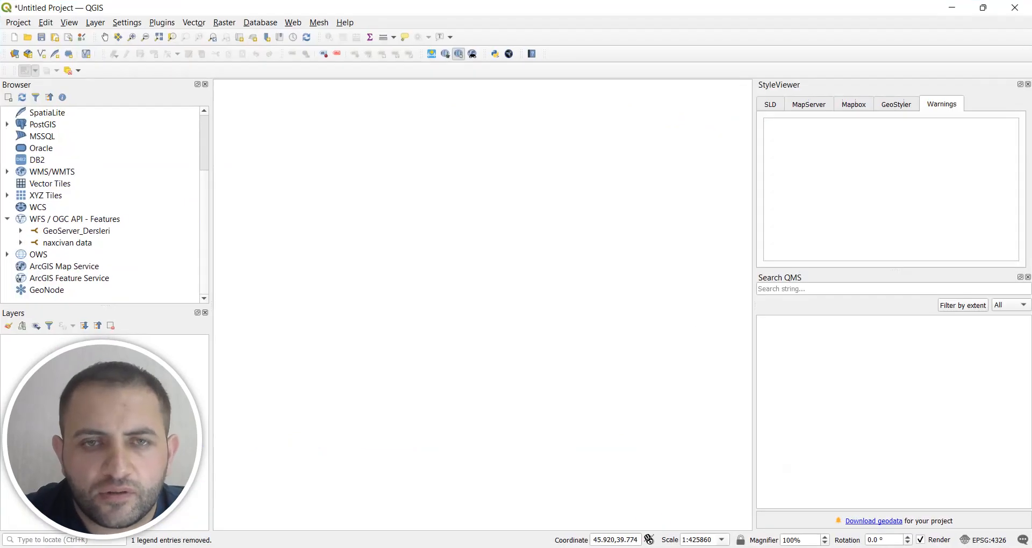
left_click(8, 220)
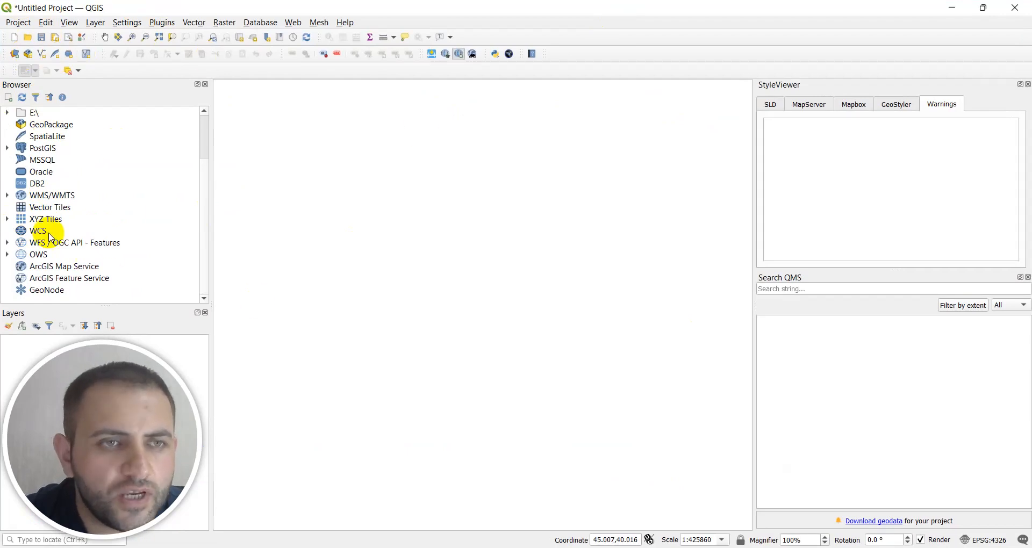
scroll(23, 259, "up", 2)
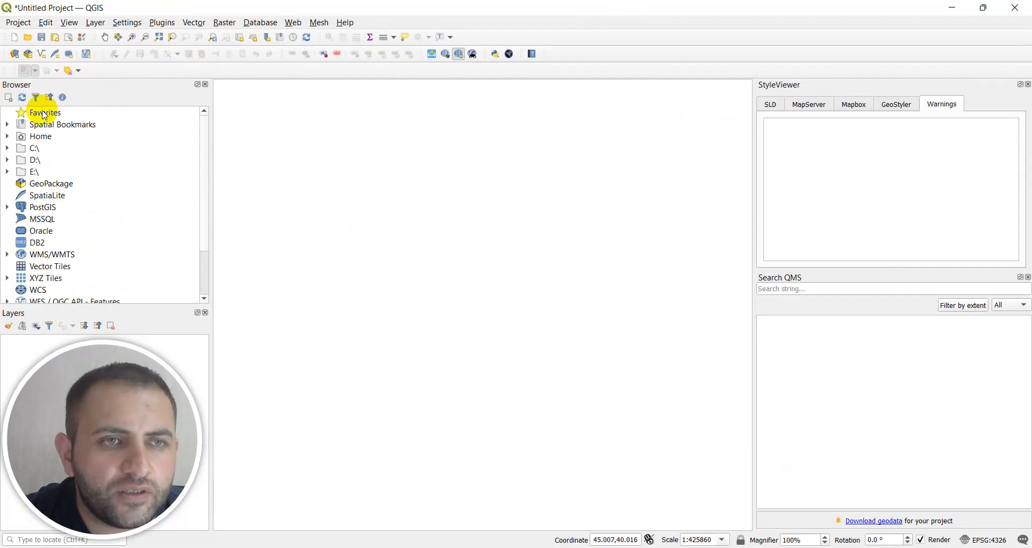
scroll(45, 233, "down", 2)
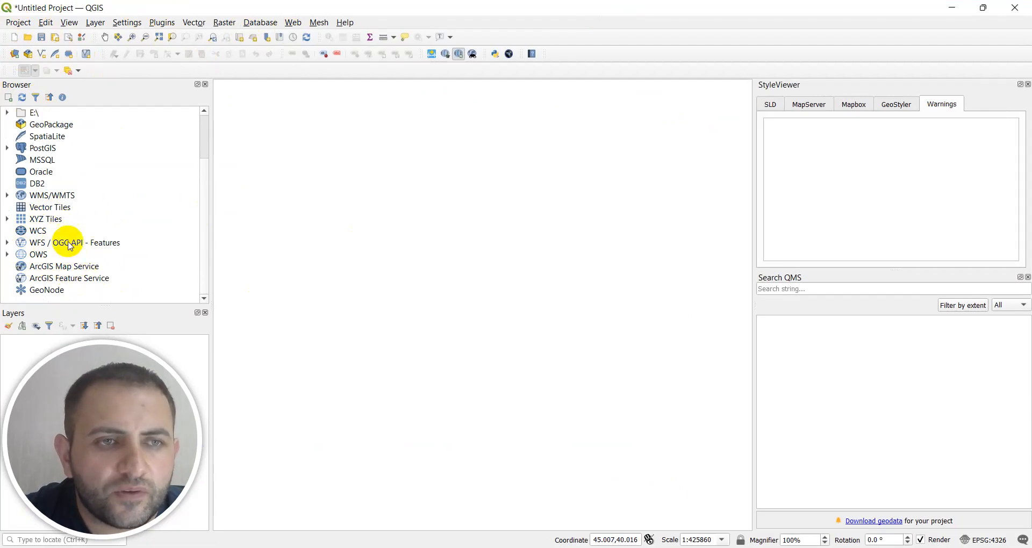
right_click(68, 242)
left_click(120, 249)
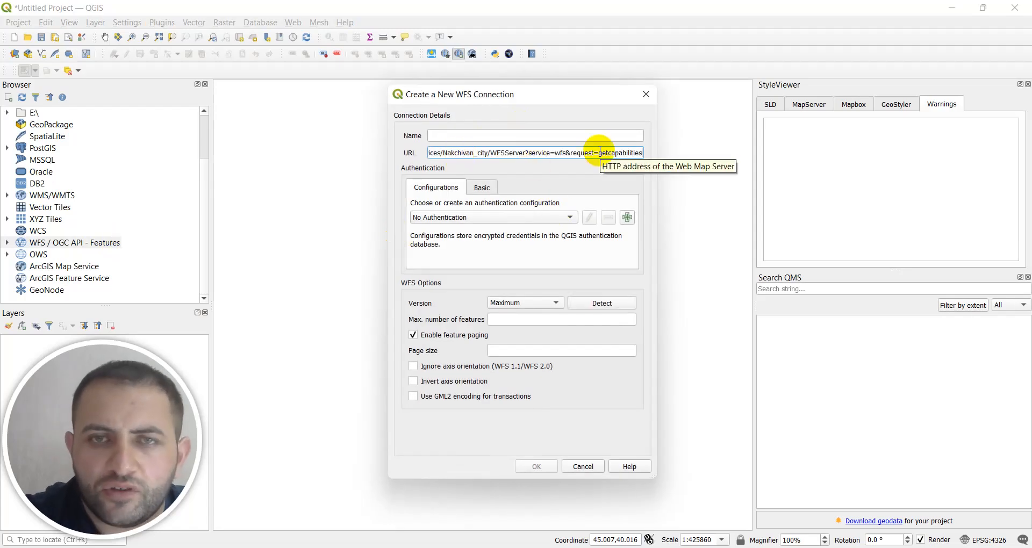
Trim the query parameters from the connection URL so that it ends with "WFSServer?".
key("BackSpace")
key("BackSpace")
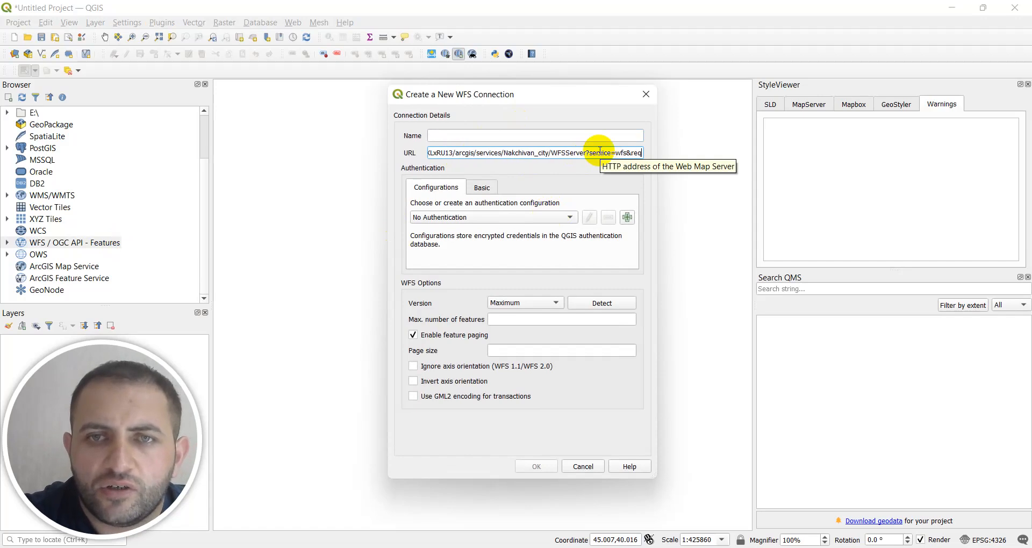
key("BackSpace")
key("BackSpace")
key("BackSpace")
key("BackSpace")
key("BackSpace")
key("BackSpace")
key("BackSpace")
key("BackSpace")
key("BackSpace")
key("BackSpace")
key("BackSpace")
key("BackSpace")
key("BackSpace")
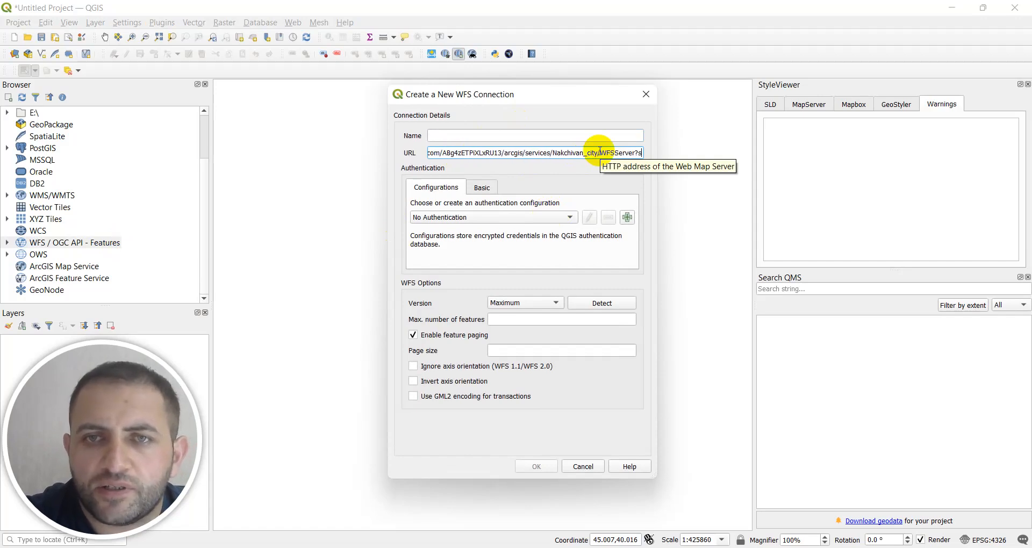
key("BackSpace")
Name the WFS connection "Nakchivan_wfs" and create it with the default WFS options.
left_click(576, 136)
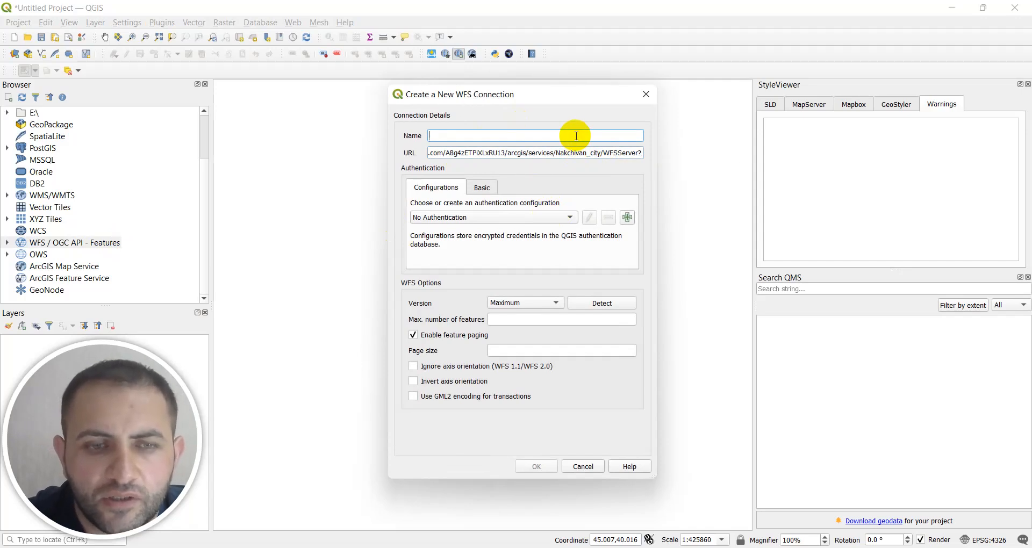
type("k")
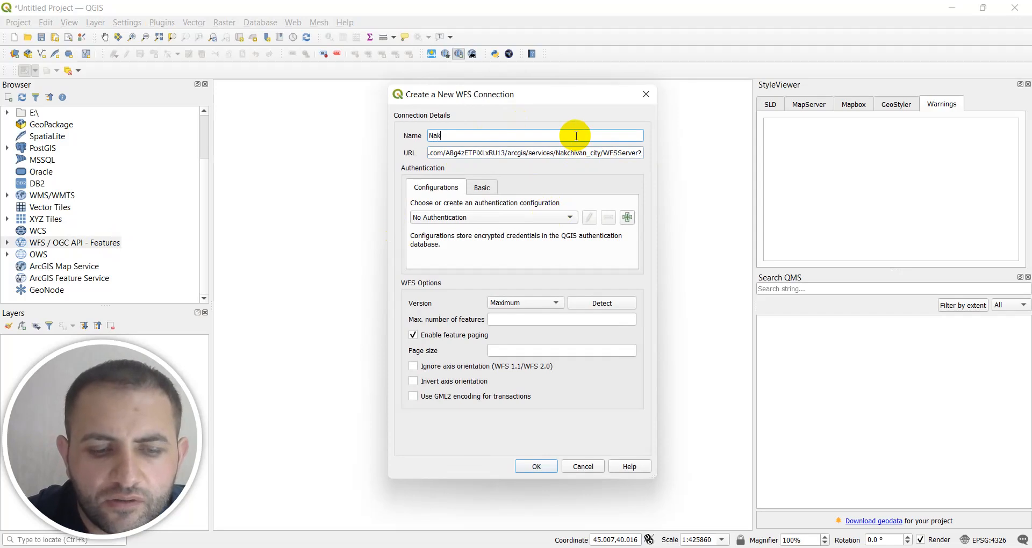
type("chivan_")
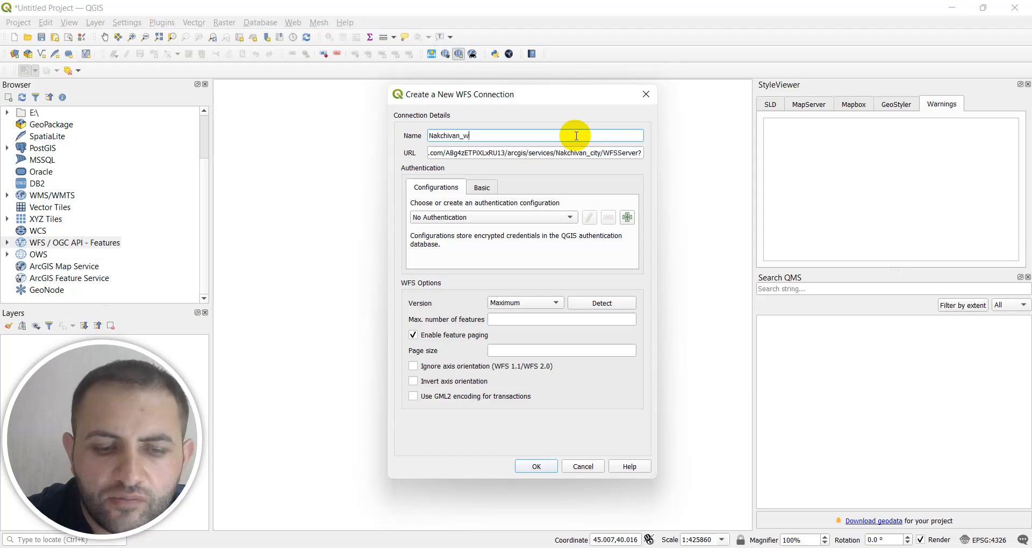
type("wfs")
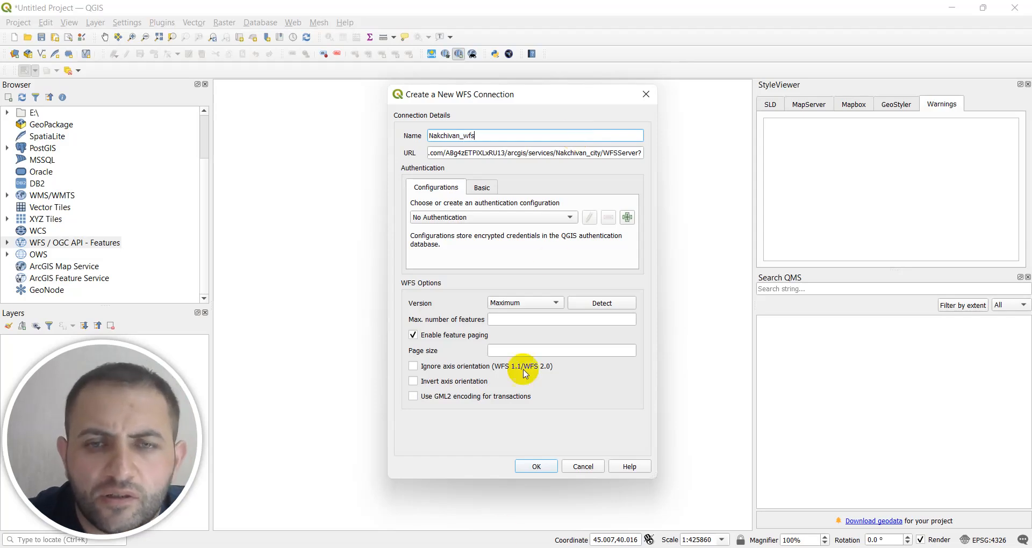
left_click(536, 467)
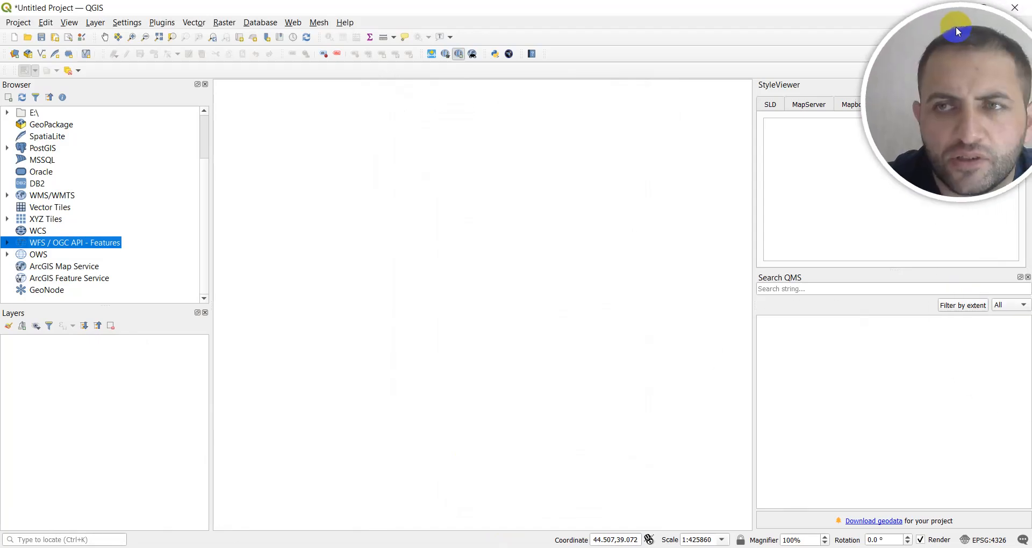
Add the Naxchivan_rayonlar layer from the Nakchivan_wfs connection to the project and select it in the layer list.
left_click(8, 243)
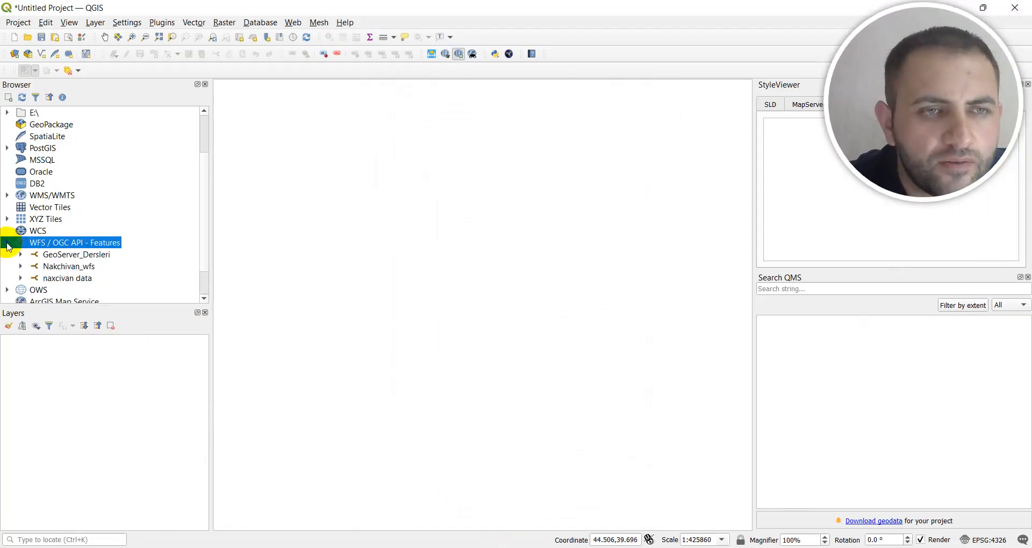
left_click(23, 270, "shift")
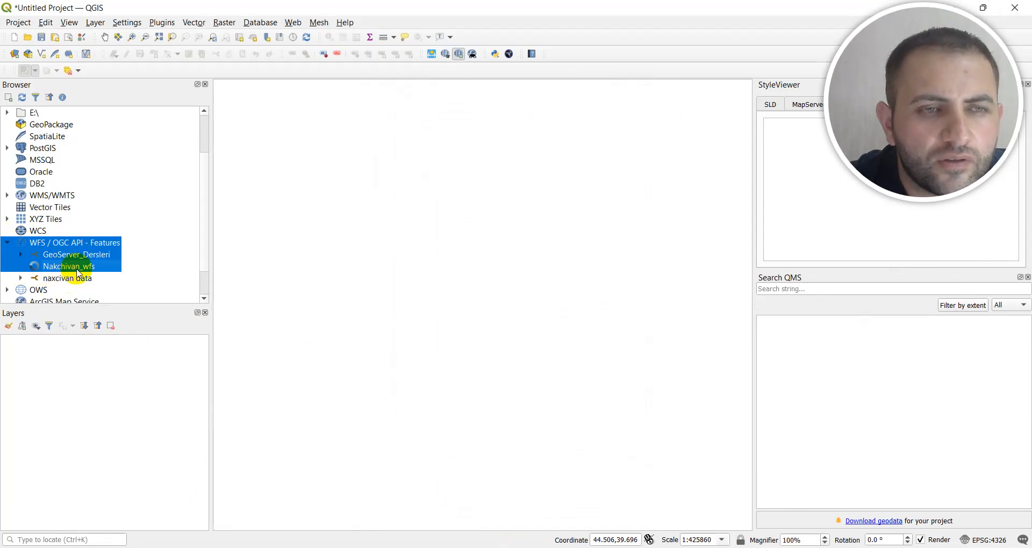
left_click(89, 279)
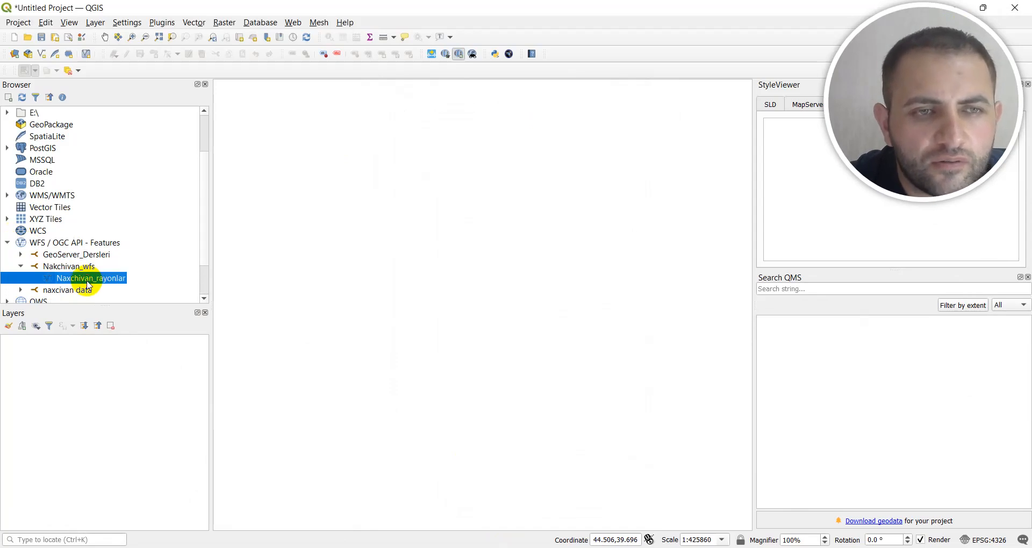
double_click(97, 281)
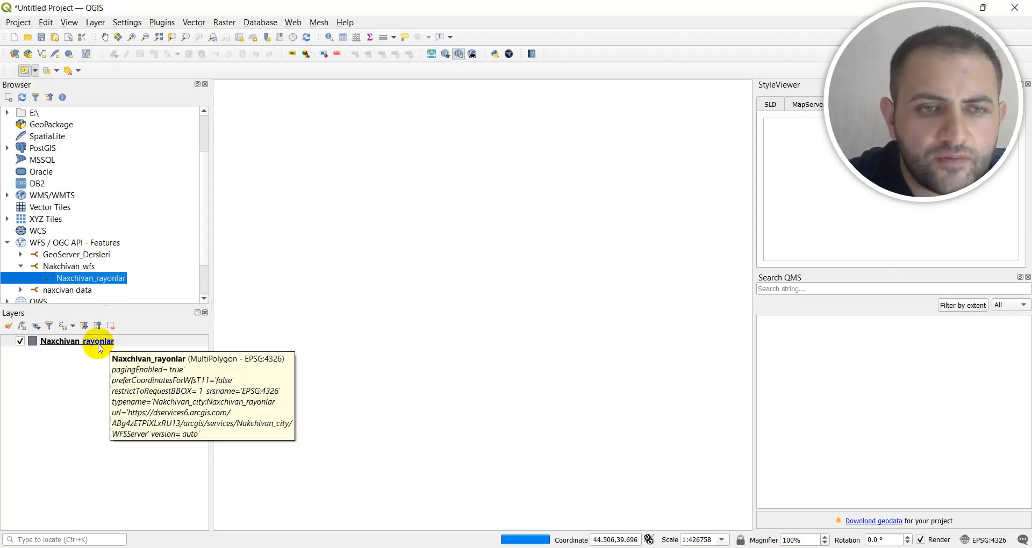
left_click(77, 344)
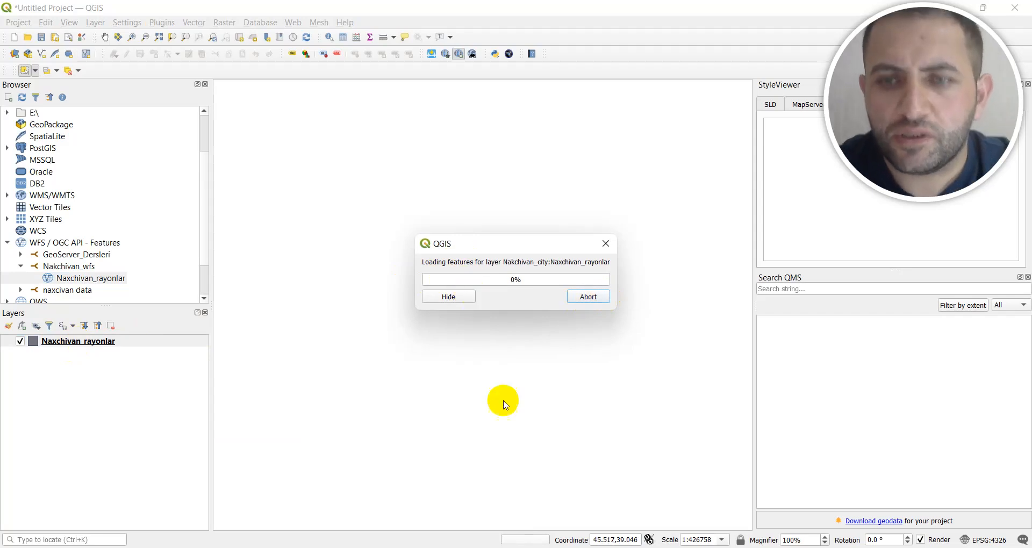
Switch to Chrome and examine the general settings of the hosted WFS item Nakchivan city.
mouse_move(695, 547)
left_click(695, 499)
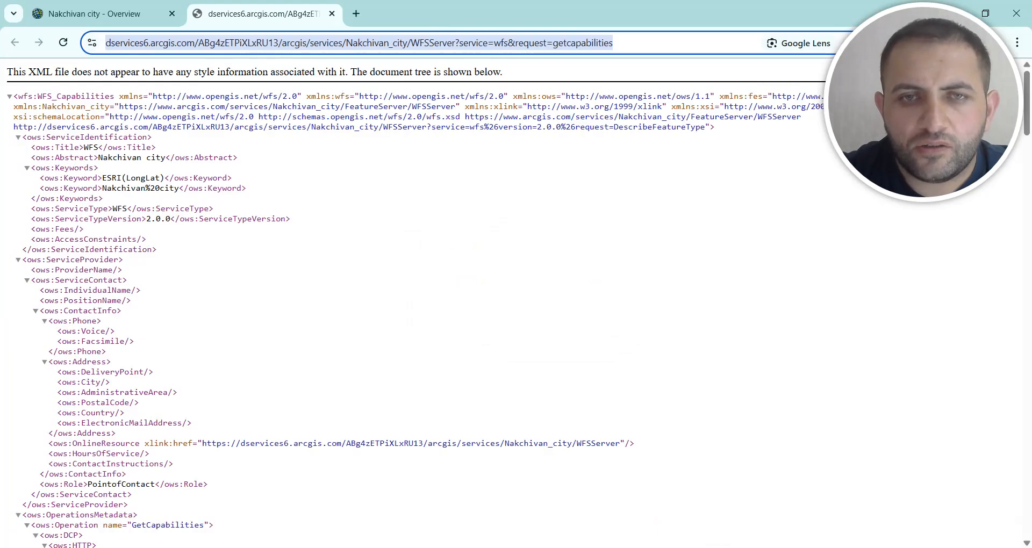
left_click(71, 10)
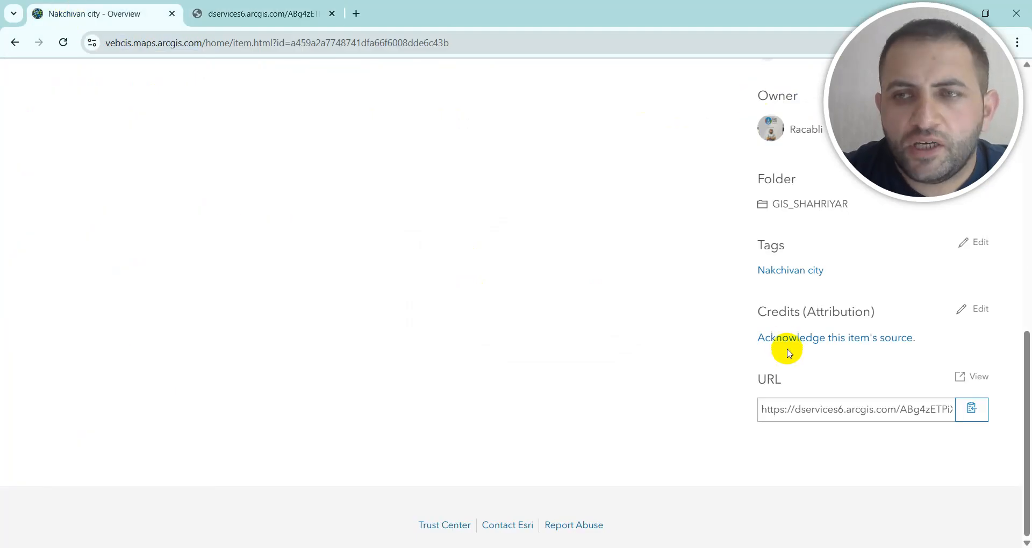
scroll(785, 349, "up", 10)
left_click_drag(939, 87, 127, 90)
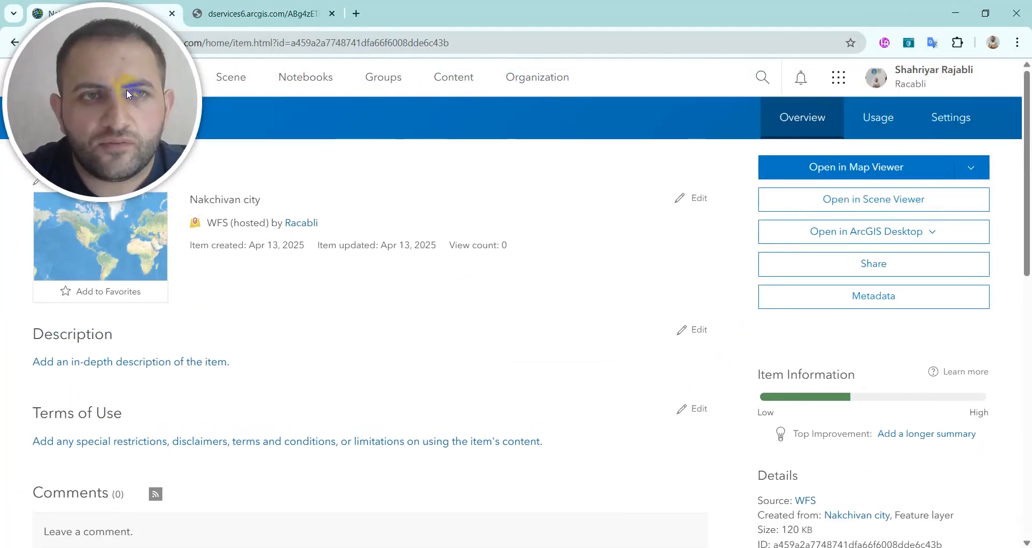
left_click(951, 119)
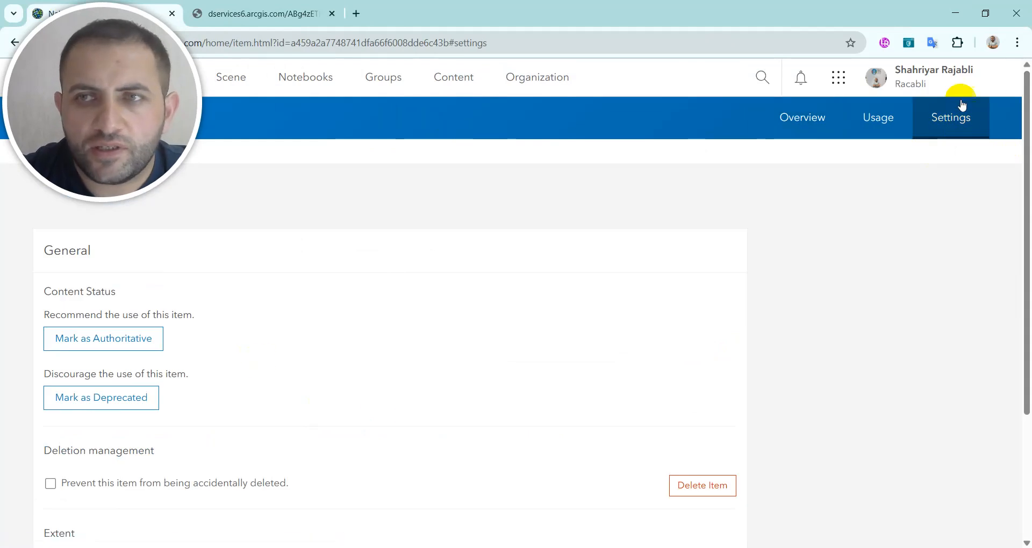
scroll(219, 344, "down", 3)
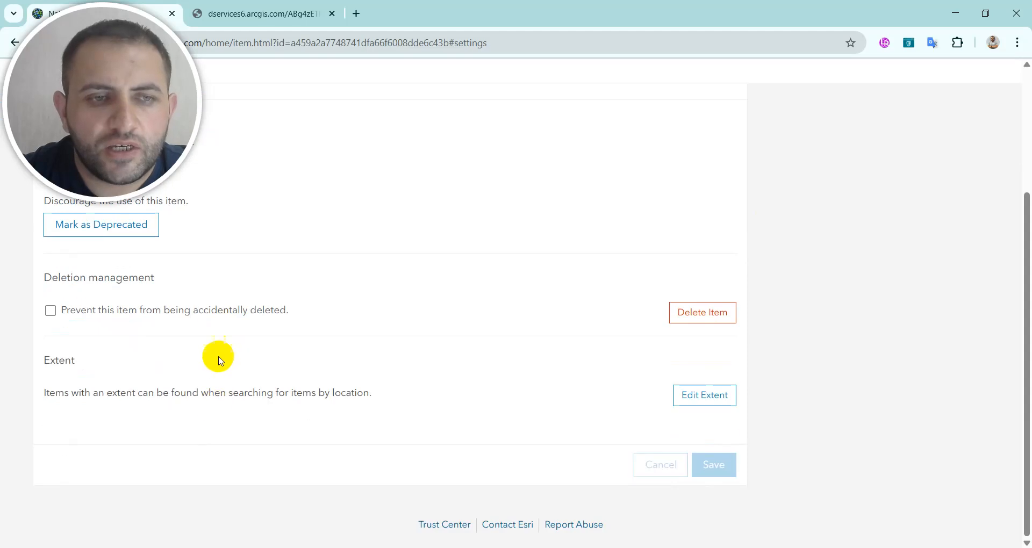
scroll(213, 414, "up", 3)
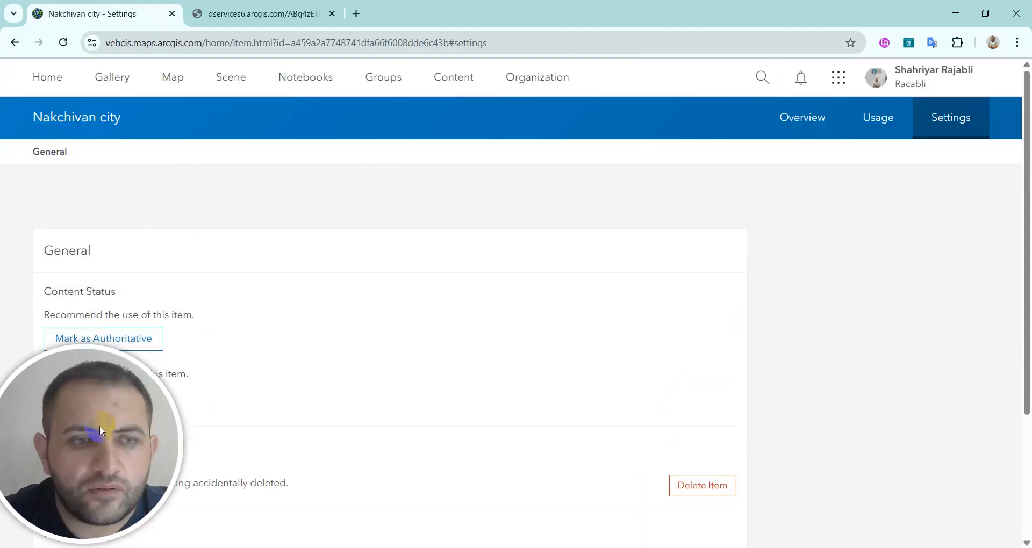
Return to the folder's items, open the hosted feature layer Nakchivan city and review its overview and publishing options.
left_click(15, 43)
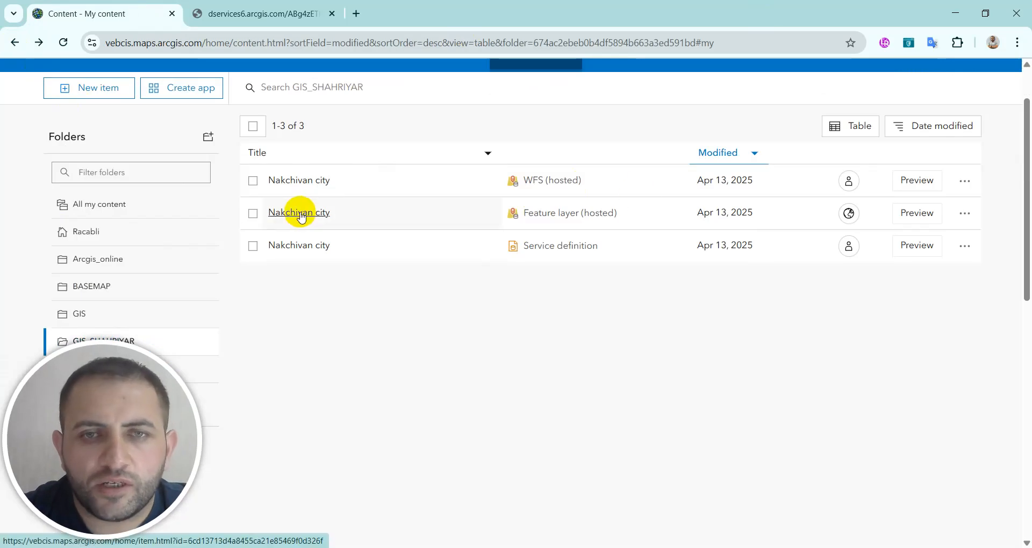
left_click(300, 215)
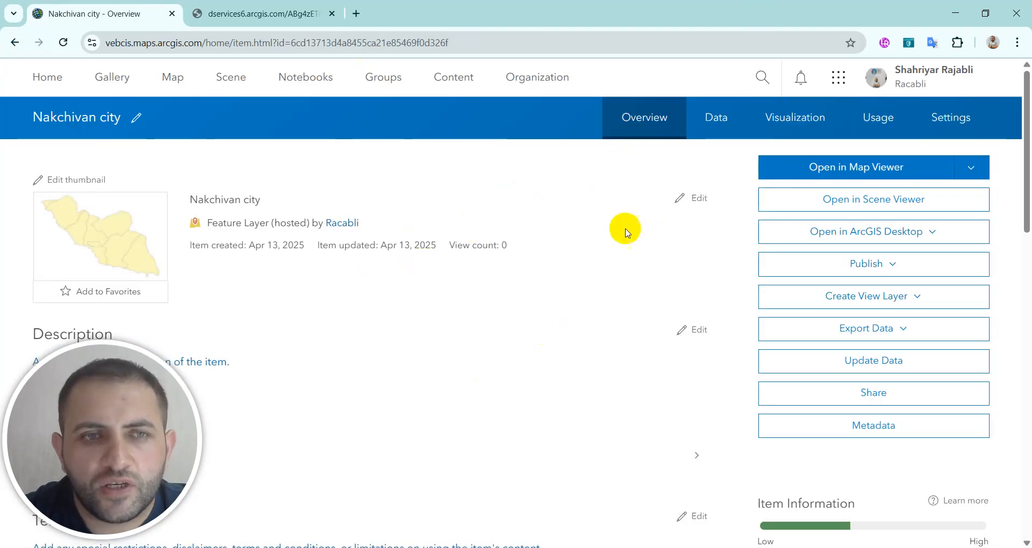
scroll(292, 207, "down", 2)
scroll(290, 209, "up", 3)
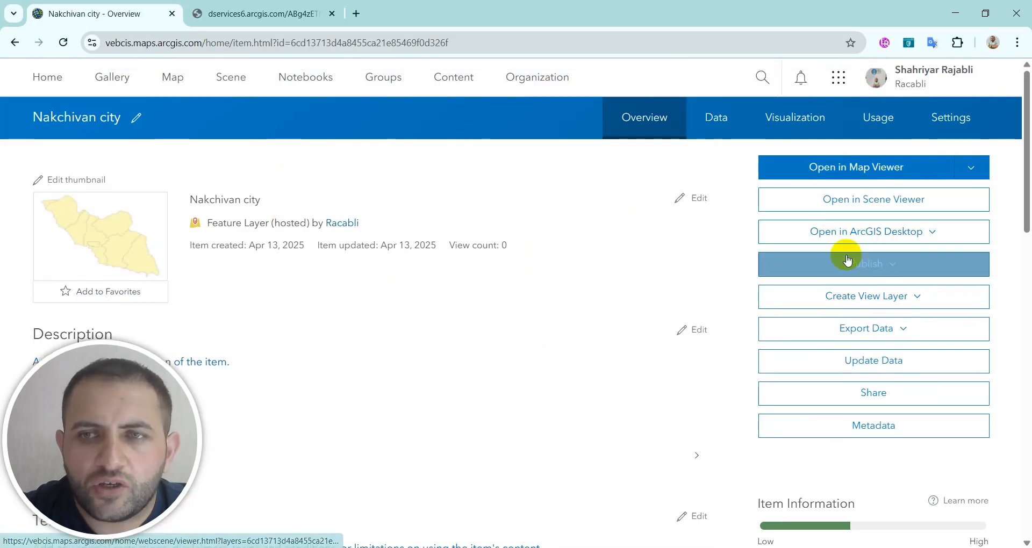
left_click(892, 275)
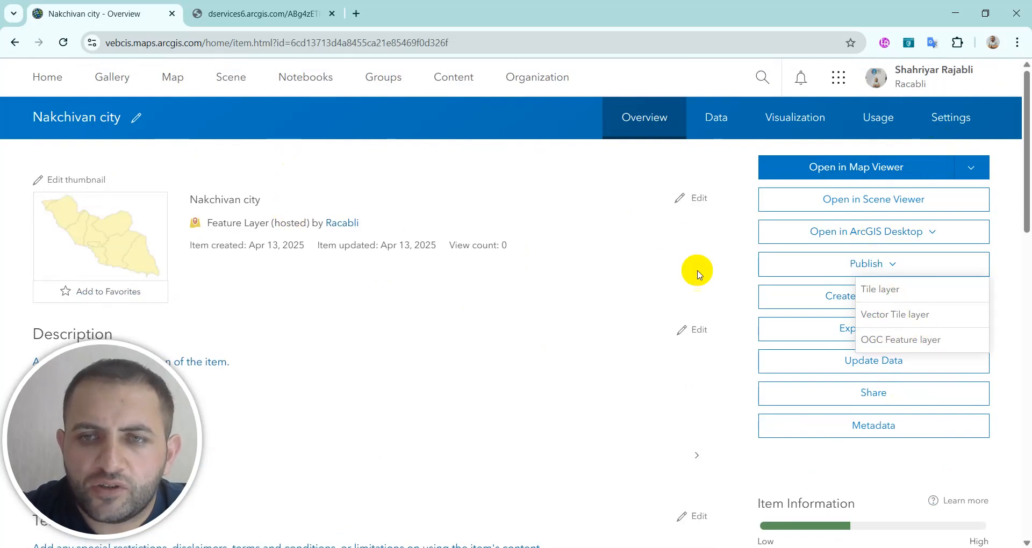
left_click(666, 272)
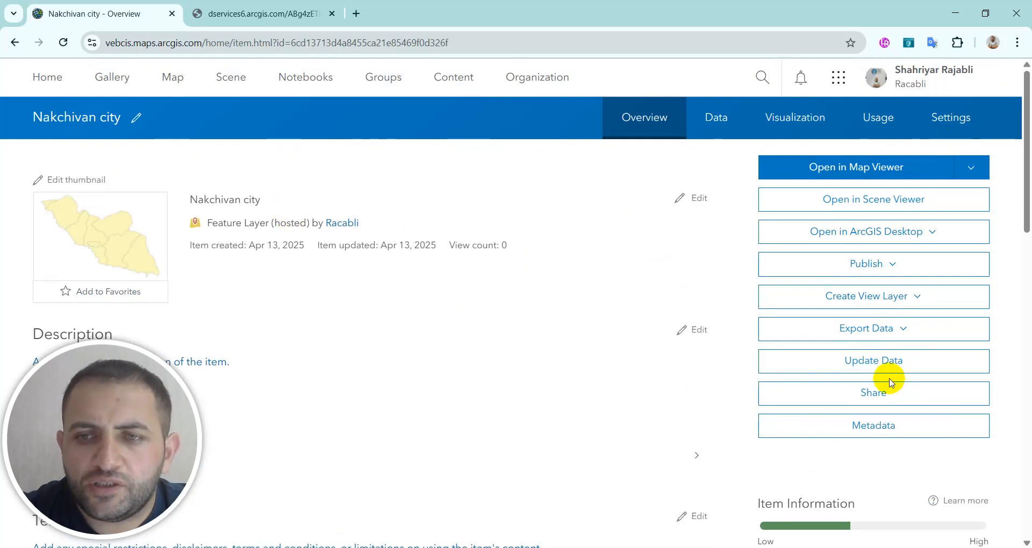
View the hosted feature layer's service URL in the ArcGIS REST Services Directory and review the details of the Naxchivan_rayonlar layer.
scroll(900, 380, "down", 5)
scroll(898, 379, "down", 10)
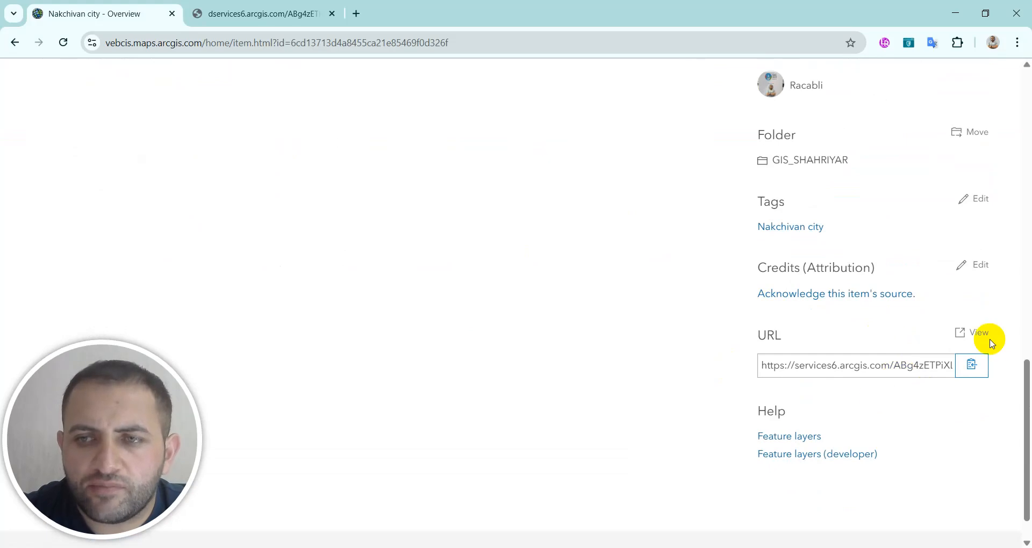
left_click(981, 336)
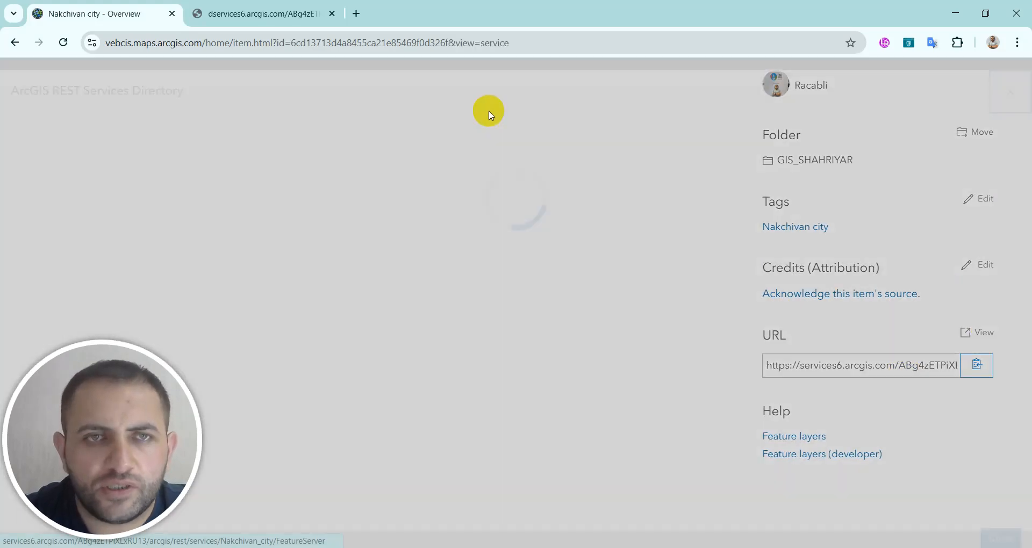
scroll(196, 237, "down", 3)
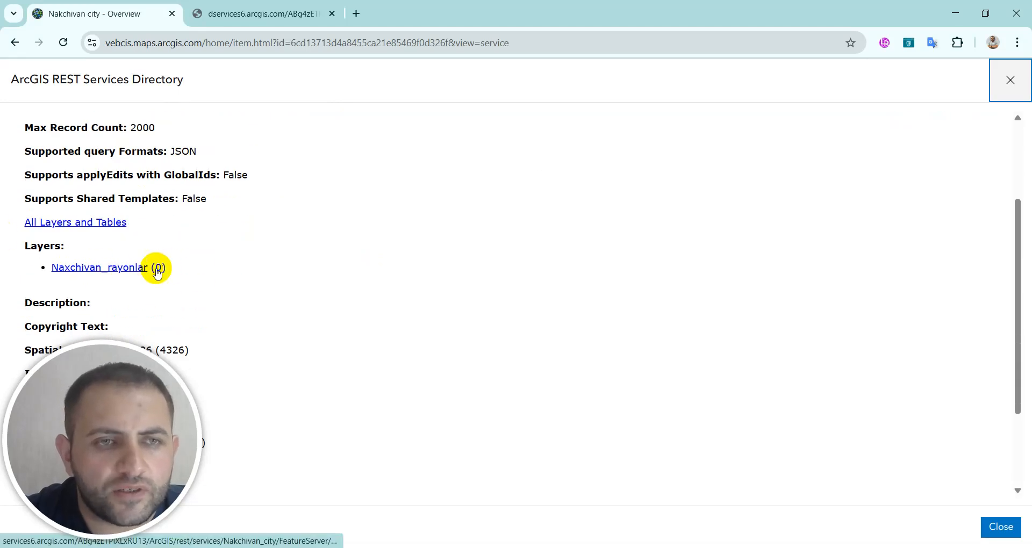
left_click(123, 273)
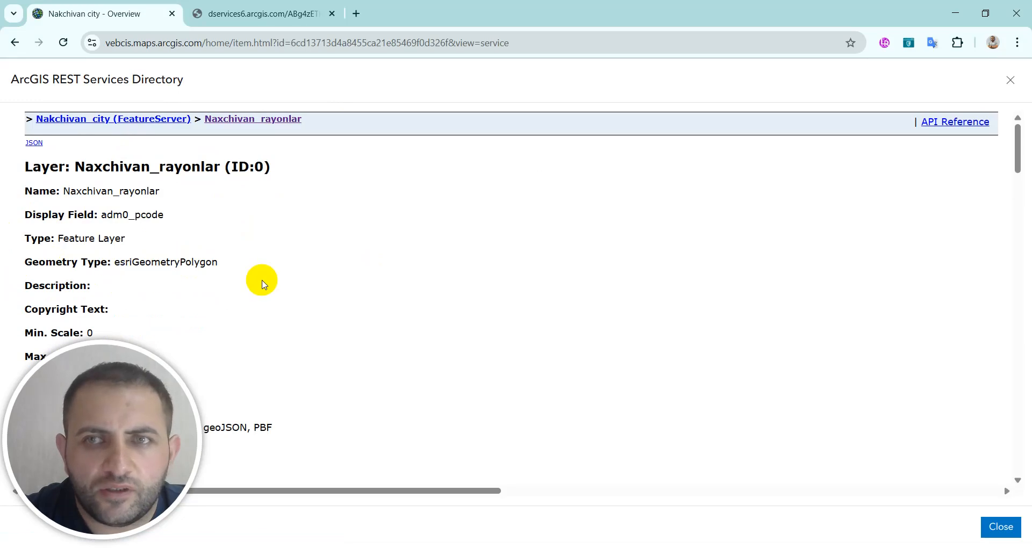
scroll(258, 288, "down", 15)
scroll(259, 292, "down", 20)
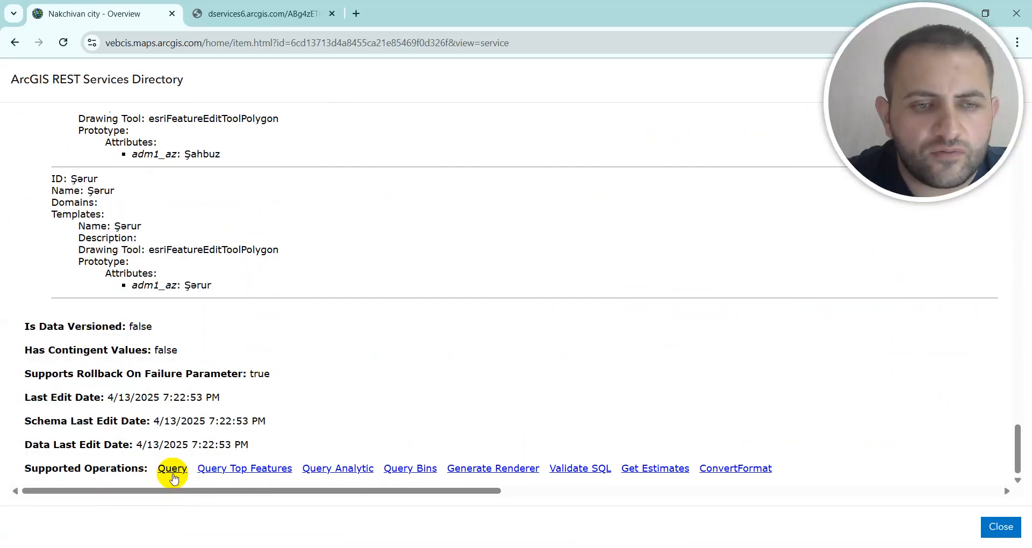
Query the Naxchivan_rayonlar layer with the Where clause 1=1 and Out Fields *, using the POST method and HTML format.
left_click(172, 469)
left_click(235, 185)
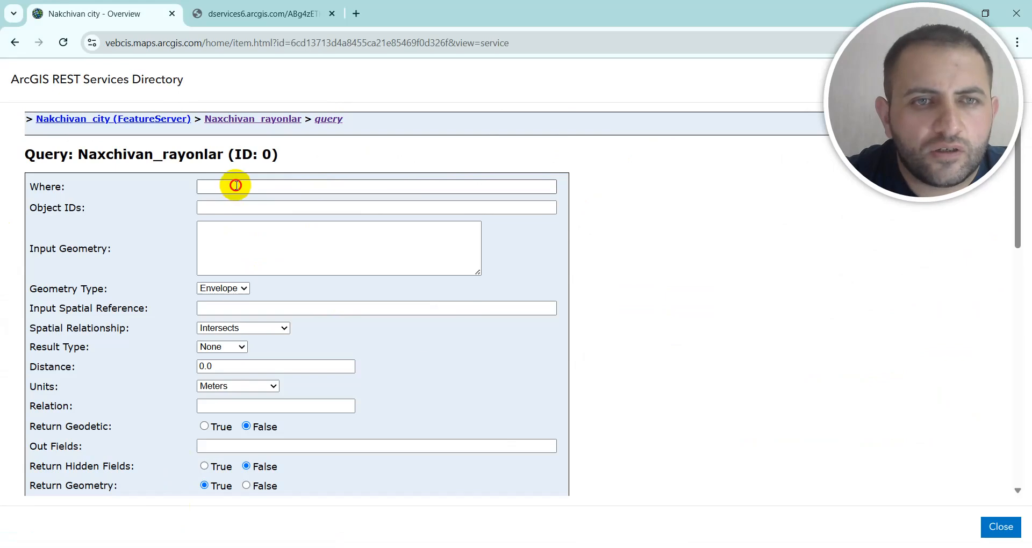
type("1=1")
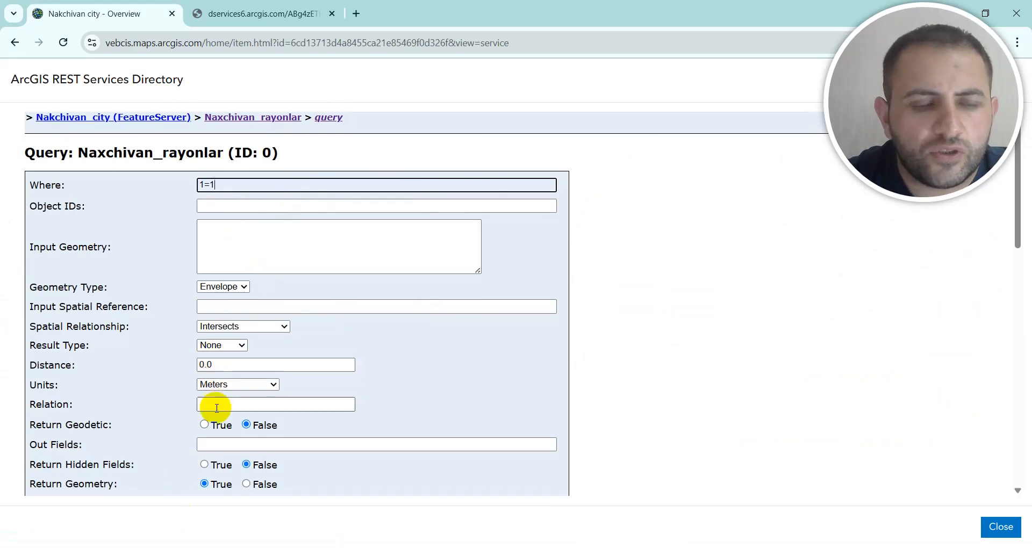
scroll(217, 408, "down", 3)
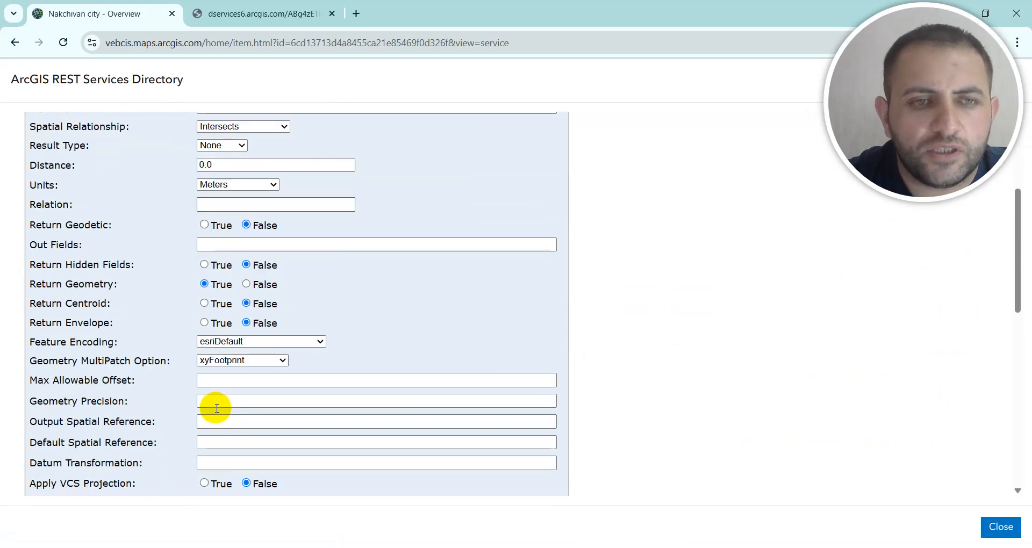
left_click(218, 246)
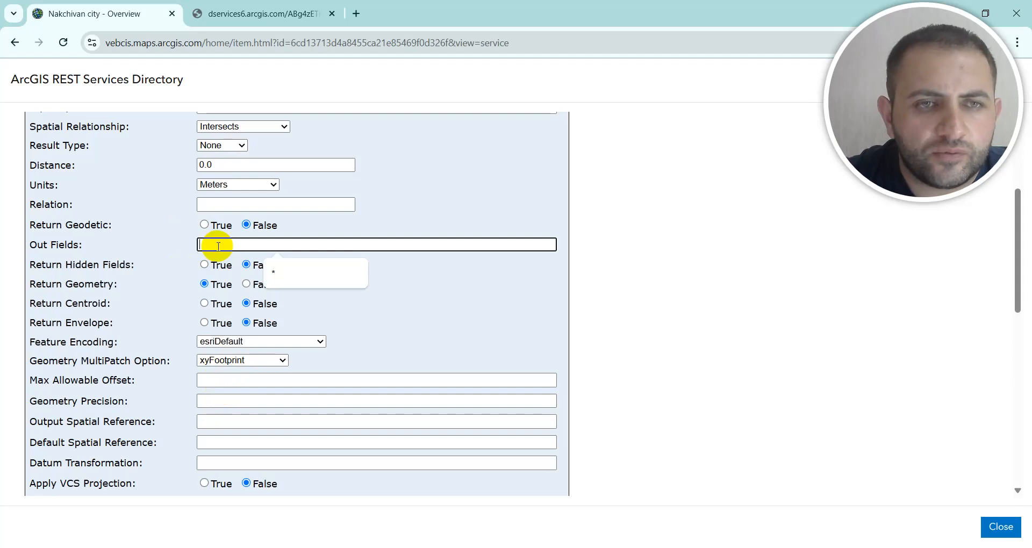
left_click(290, 283)
scroll(179, 472, "down", 9)
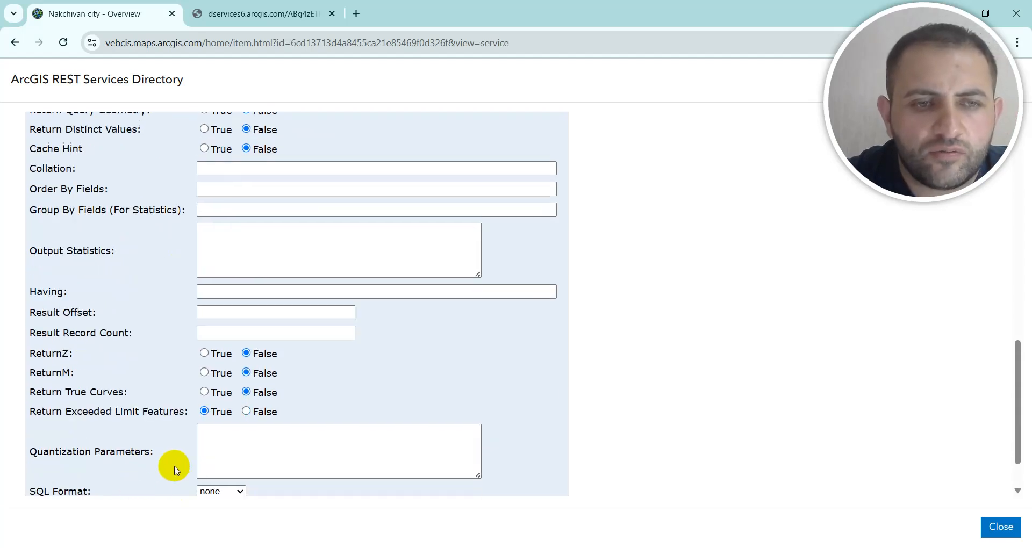
scroll(123, 475, "down", 1)
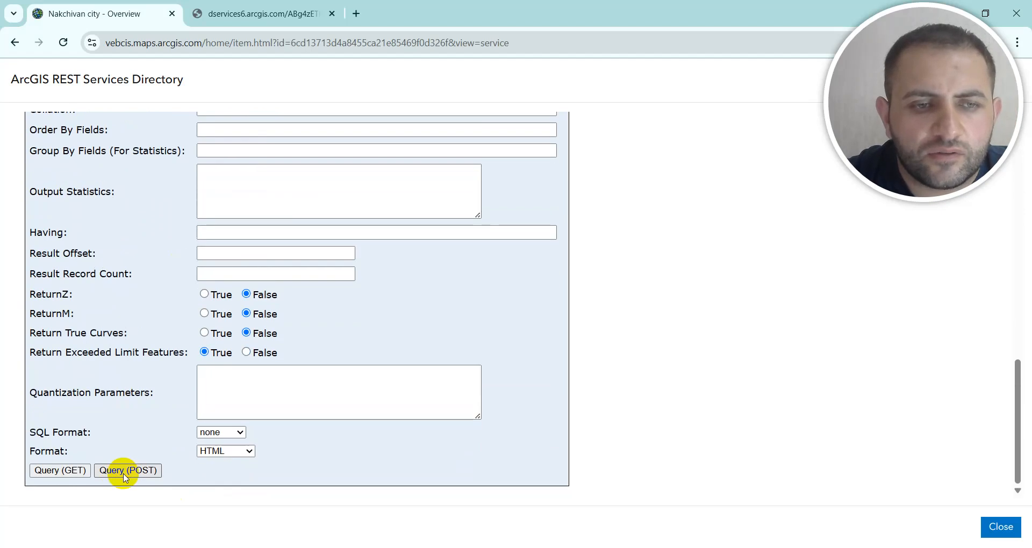
left_click(123, 471)
Examine the returned records, checking the attributes and geometry of the first district and the start of the second.
scroll(138, 454, "down", 18)
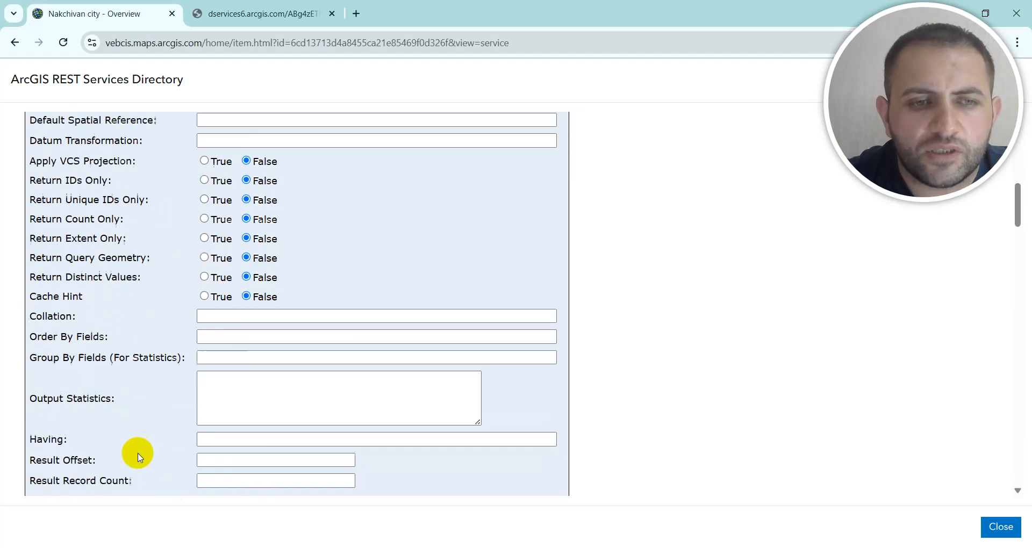
scroll(134, 457, "down", 6)
scroll(139, 450, "up", 5)
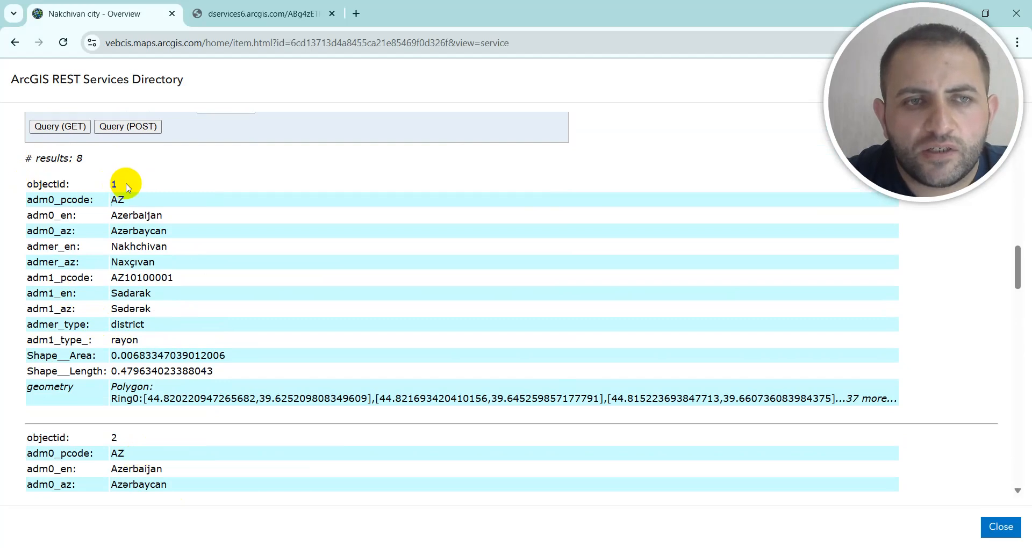
left_click_drag(127, 187, 531, 380)
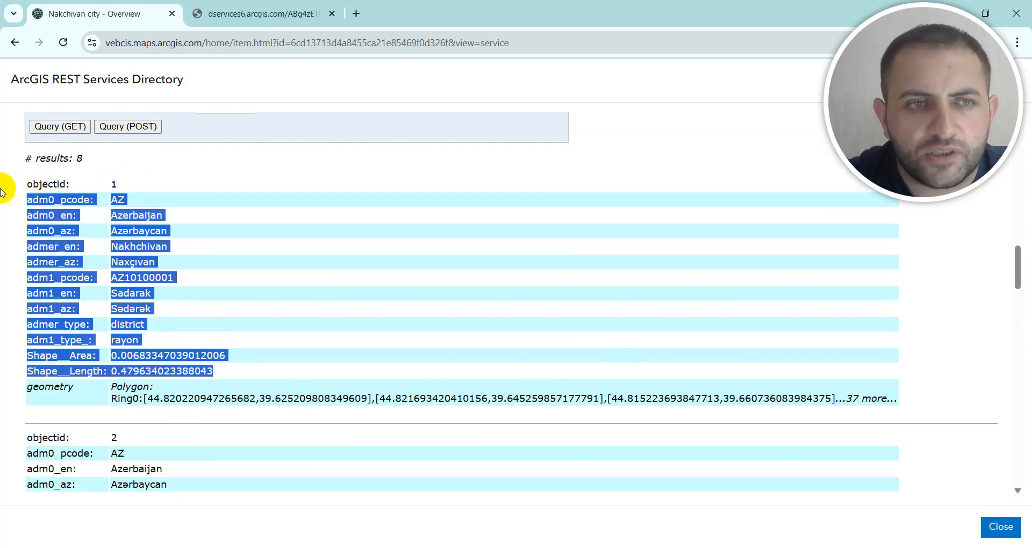
left_click(135, 185)
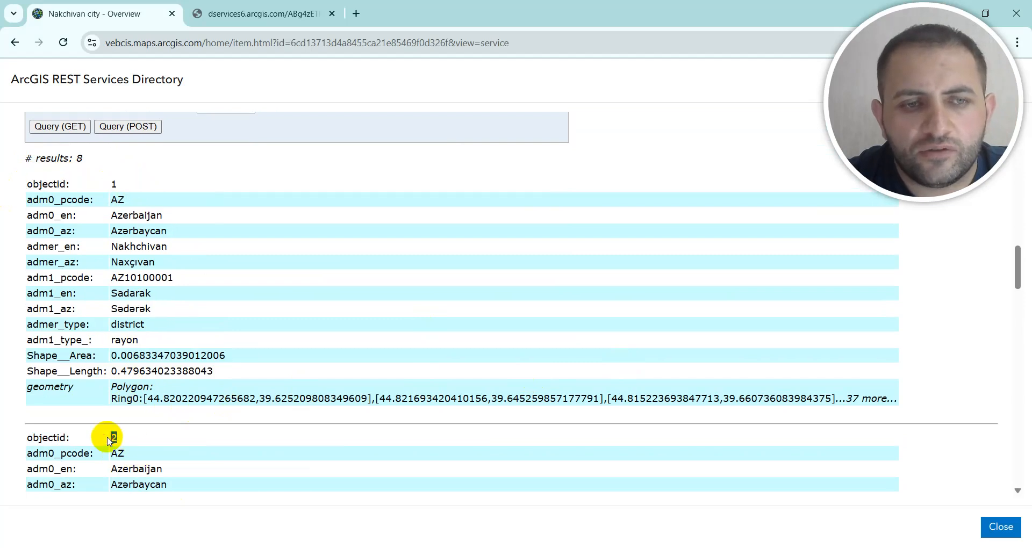
scroll(88, 365, "down", 5)
scroll(369, 253, "up", 8)
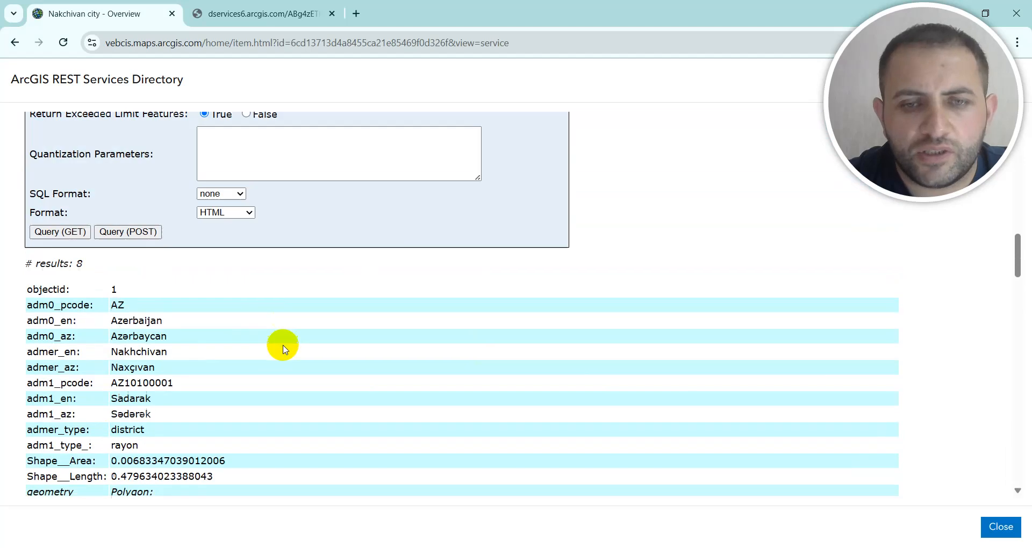
mouse_move(723, 547)
left_click(723, 508)
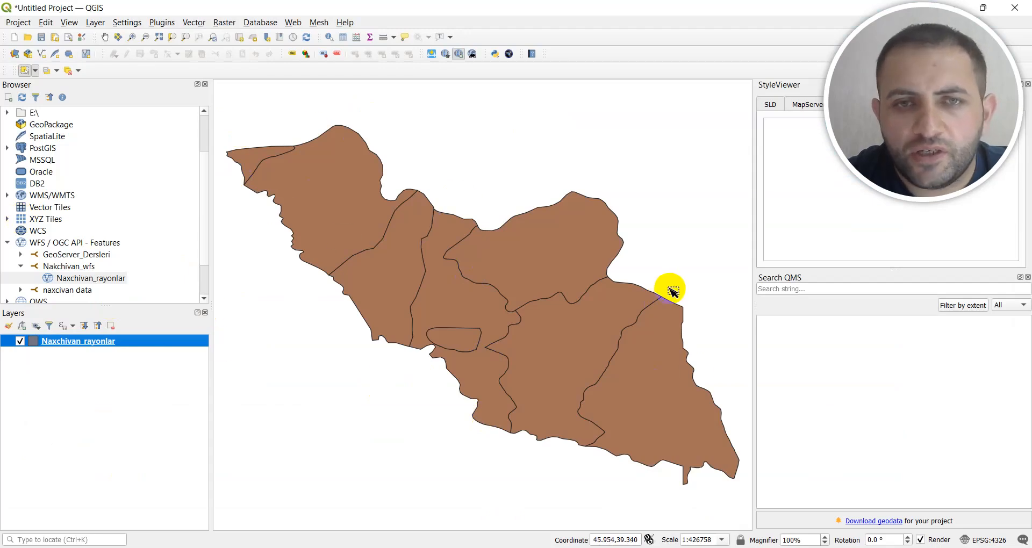
right_click(76, 343)
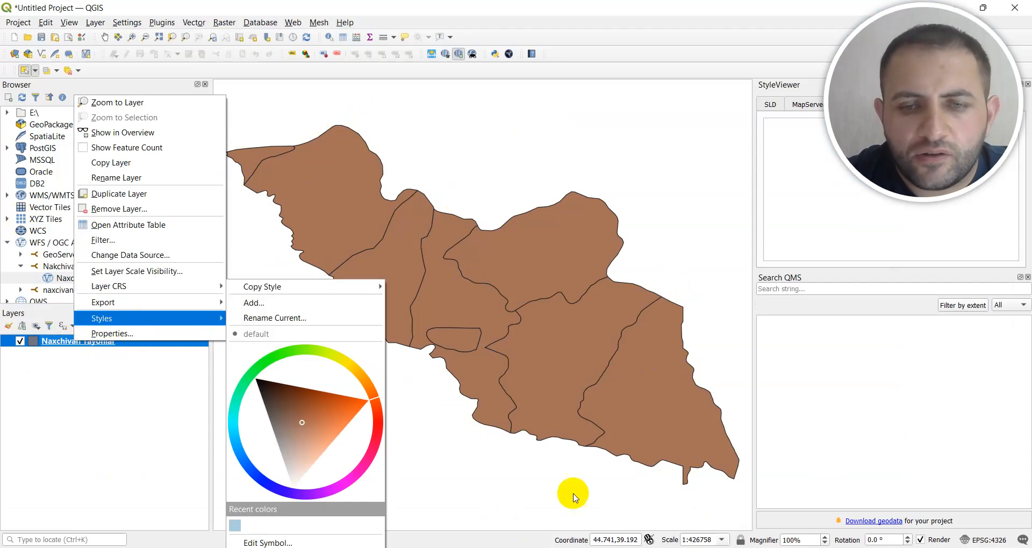
left_click(693, 547)
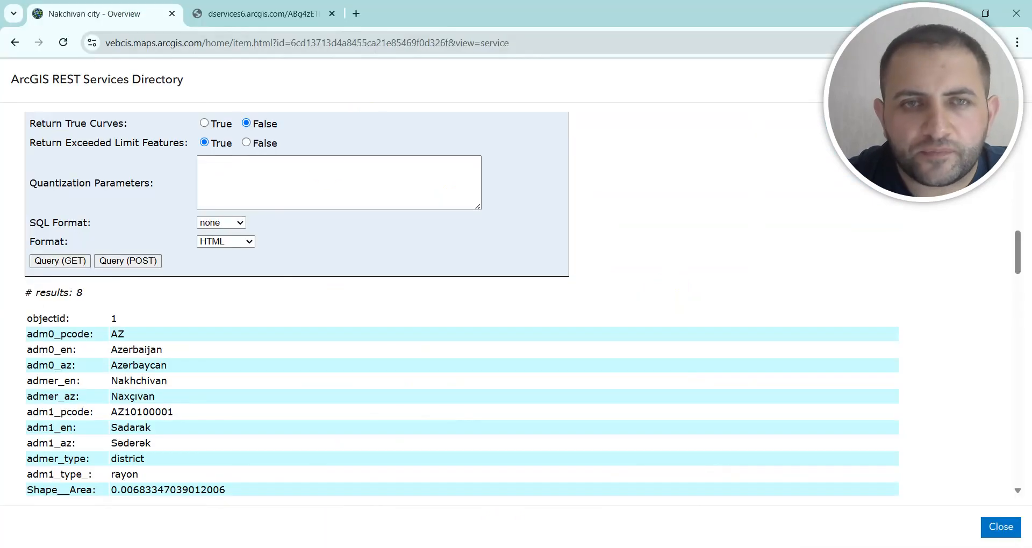
Go back from the REST Services Directory to the GIS_SHAHRIYAR folder's items and reopen the hosted feature layer Nakchivan city.
left_click(14, 44)
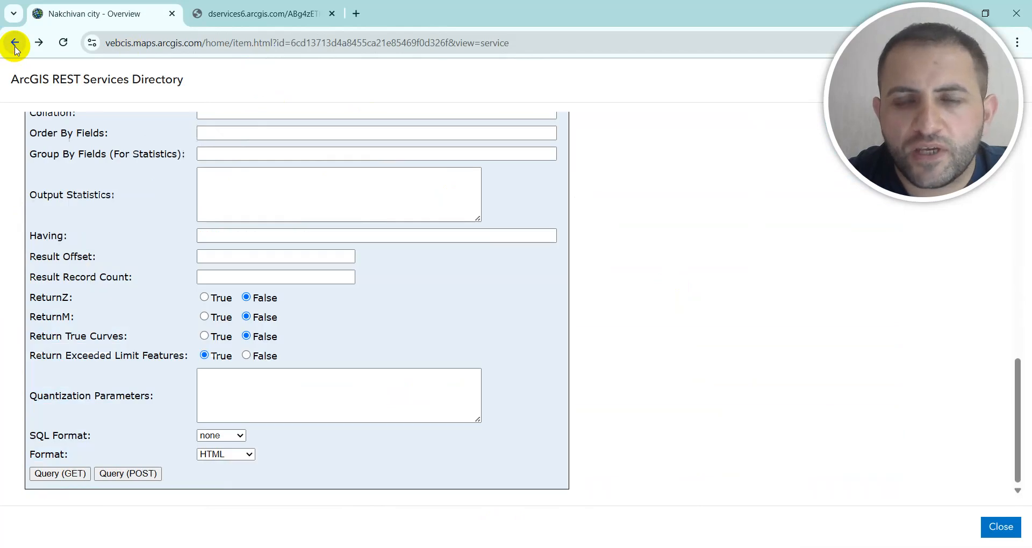
scroll(69, 156, "up", 1)
left_click(15, 44)
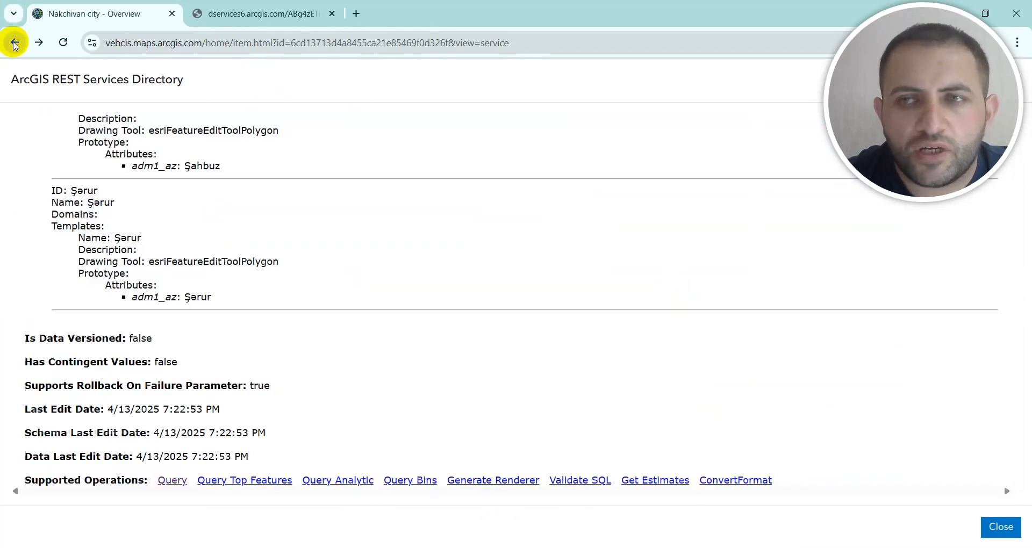
left_click(13, 46)
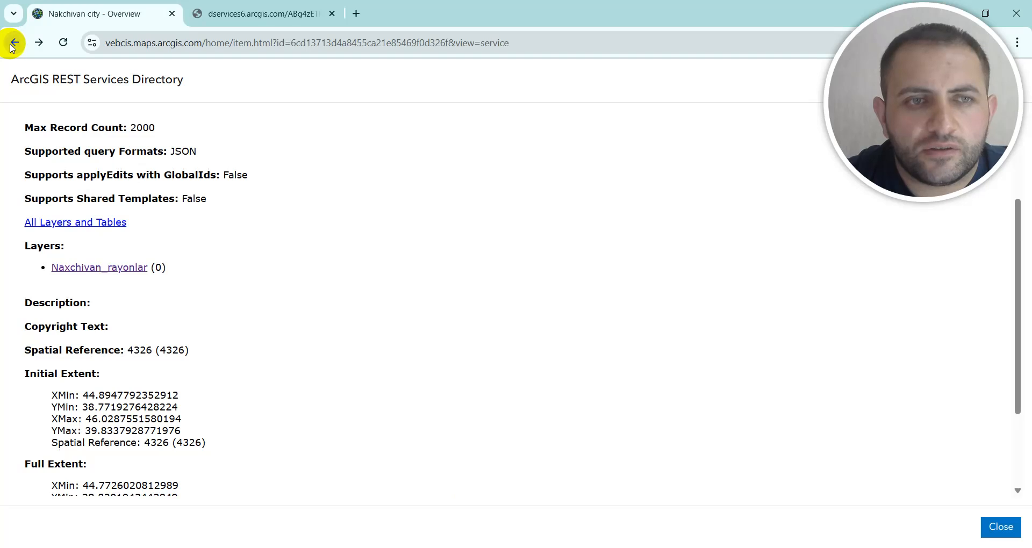
left_click(13, 46)
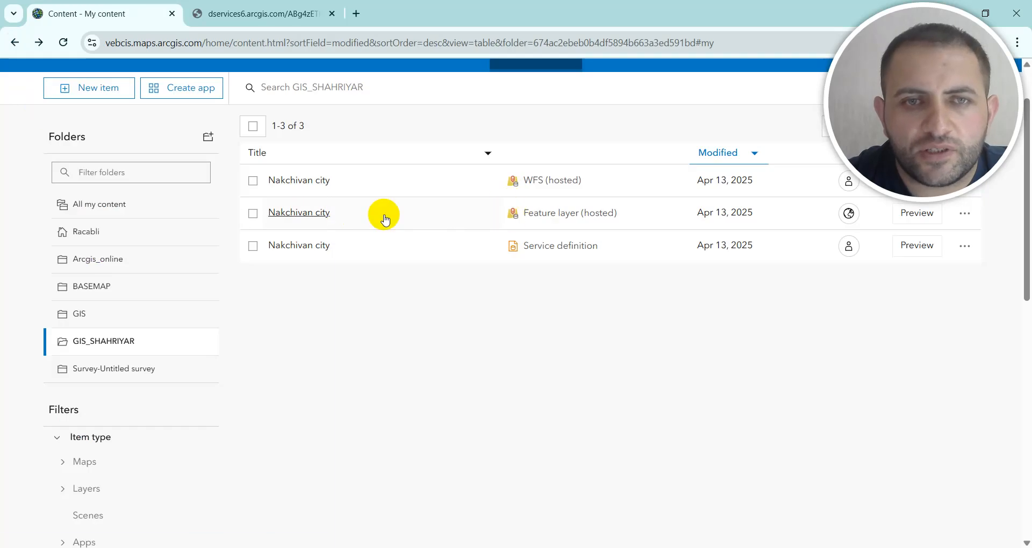
left_click(304, 218)
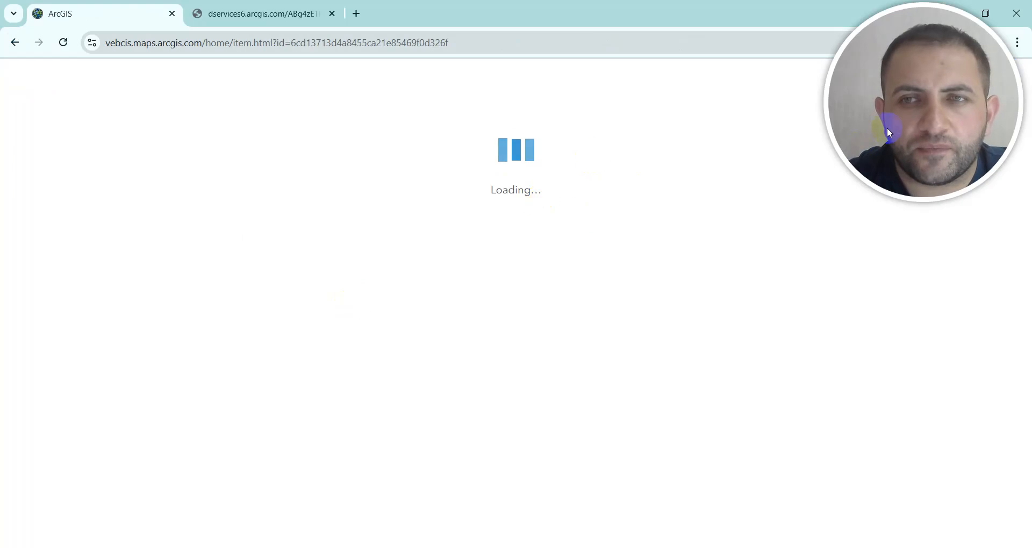
left_click_drag(887, 128, 78, 485)
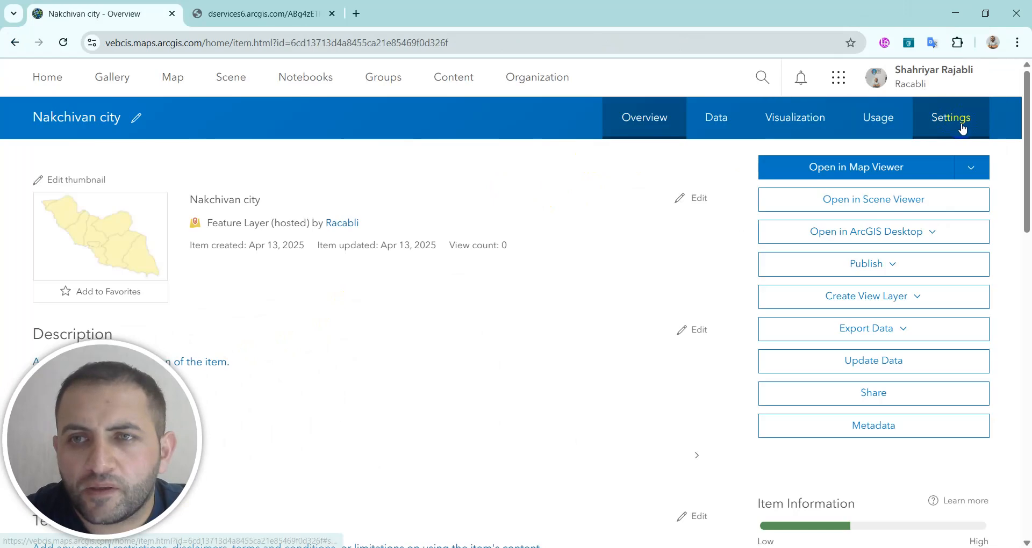
In the hosted feature layer's settings, enable keeping track of changes to the data (add, update, delete features) and save.
left_click(960, 122)
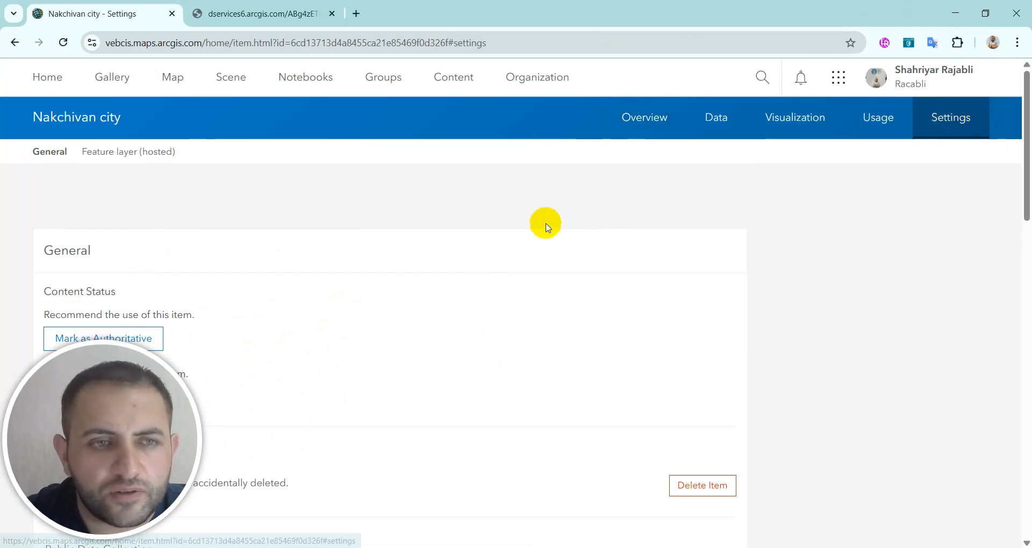
scroll(546, 223, "down", 3)
left_click_drag(147, 426, 956, 75)
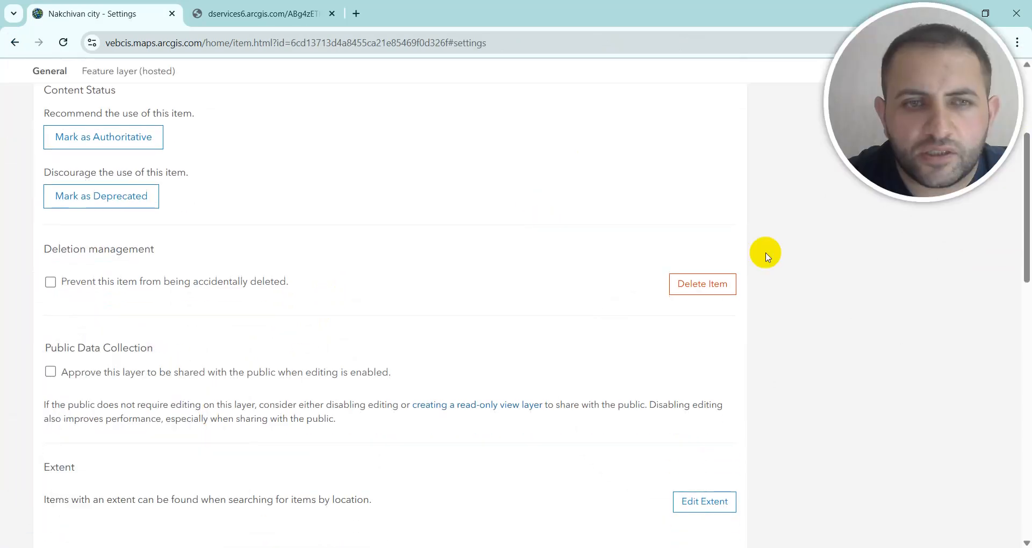
scroll(243, 364, "up", 2)
scroll(243, 364, "down", 12)
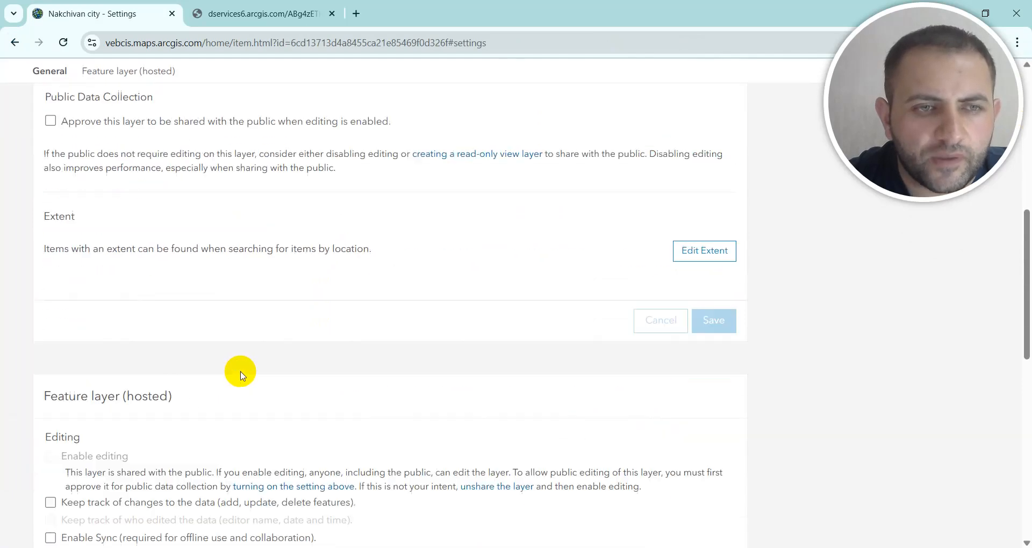
scroll(111, 193, "up", 3)
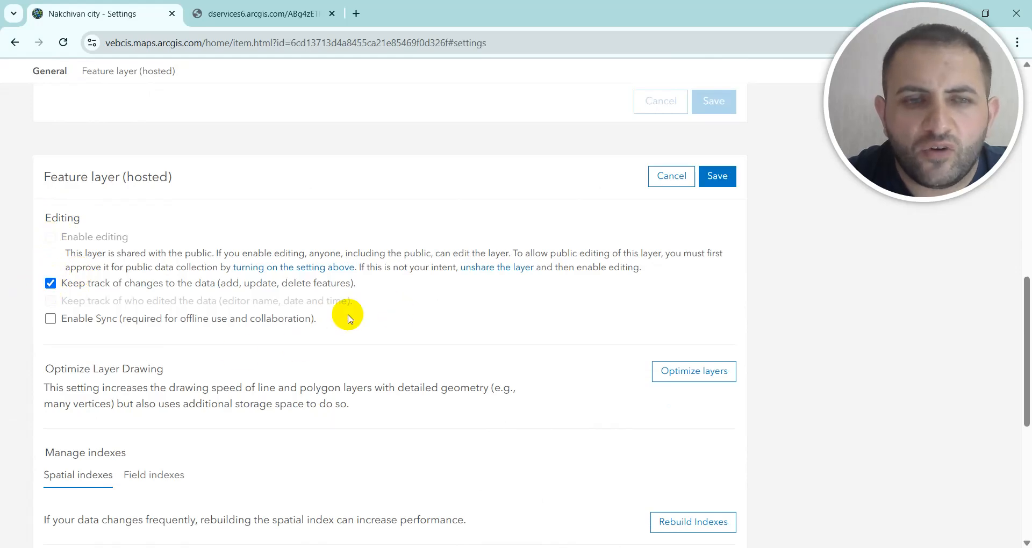
scroll(239, 358, "down", 1)
scroll(239, 358, "down", 2)
scroll(239, 356, "up", 3)
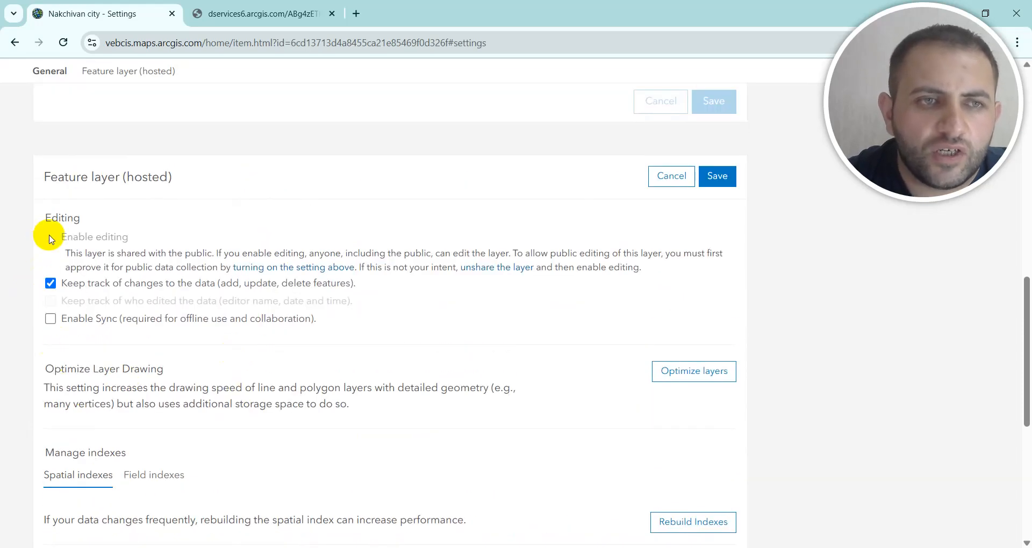
scroll(248, 393, "down", 7)
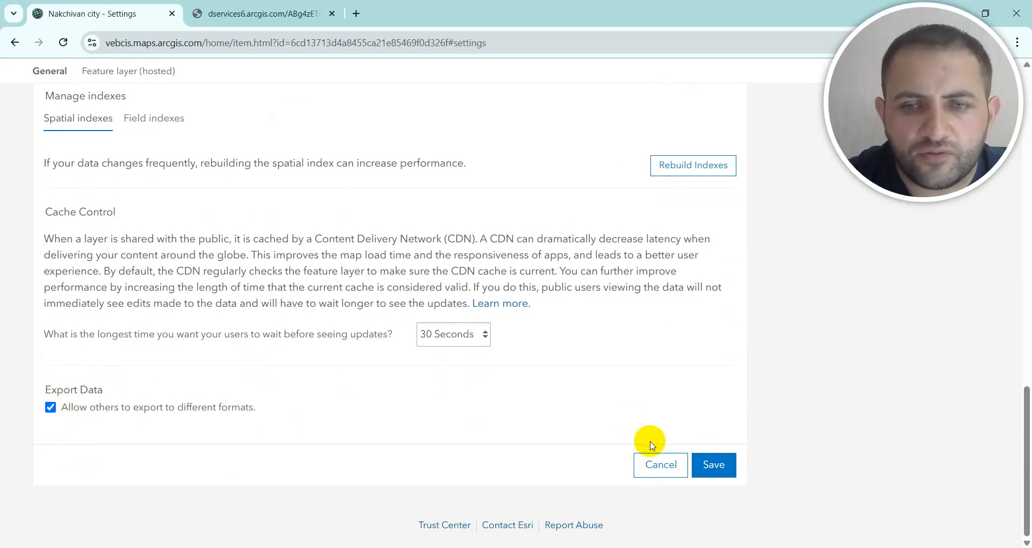
left_click(715, 466)
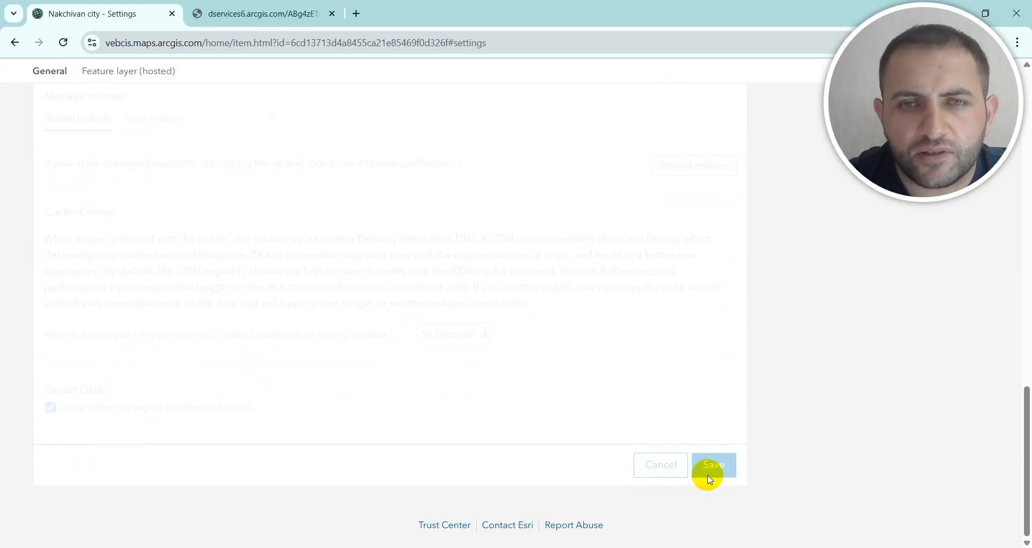
Switch to QGIS and select the three westernmost districts of the Naxchivan_rayonlar layer on the map.
mouse_move(634, 547)
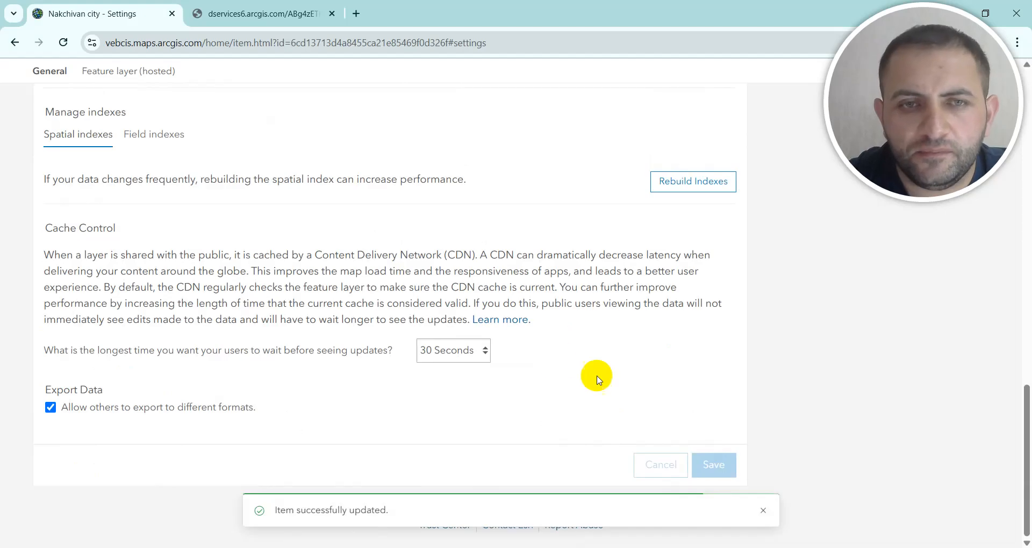
left_click(724, 547)
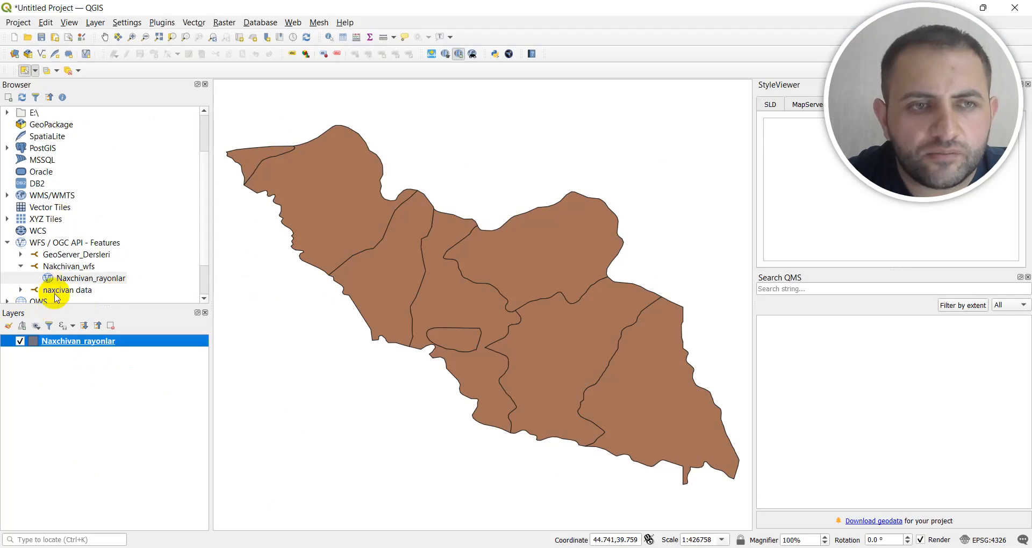
right_click(78, 343)
left_click(295, 329)
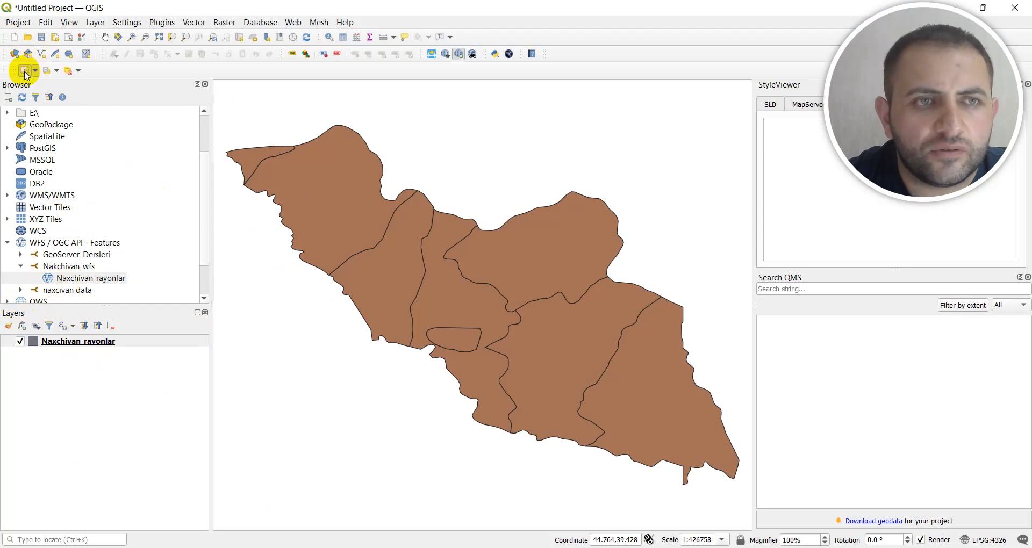
left_click_drag(276, 142, 411, 282)
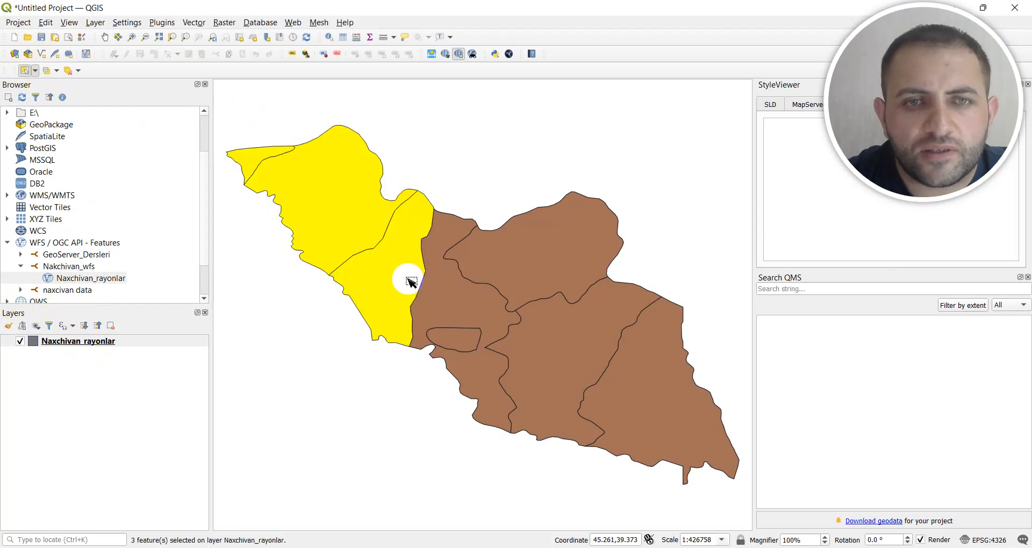
Export the selected districts as an ESRI Shapefile named Test_data in EPSG:4326, add it to the map, and hide the Naxchivan_rayonlar layer.
right_click(72, 346)
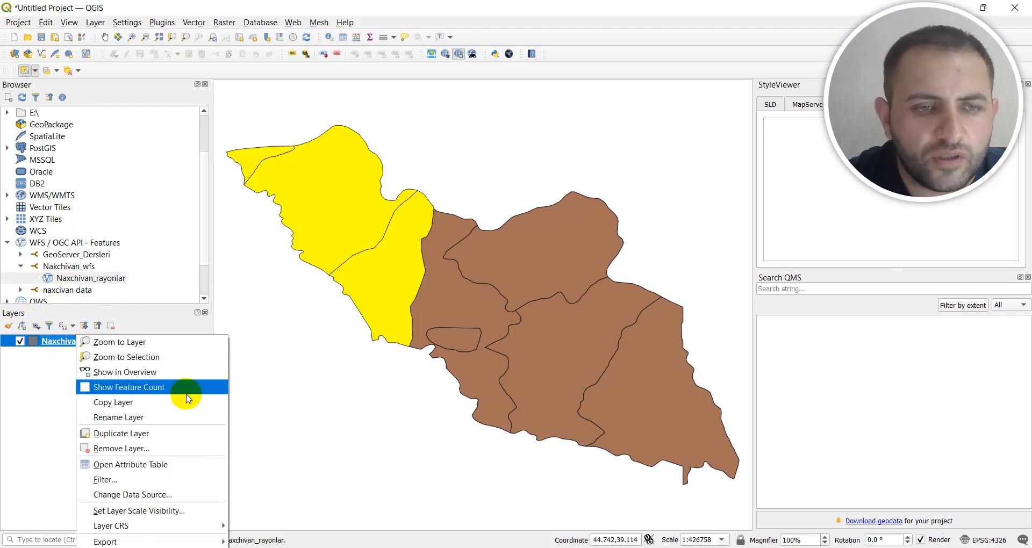
mouse_move(166, 540)
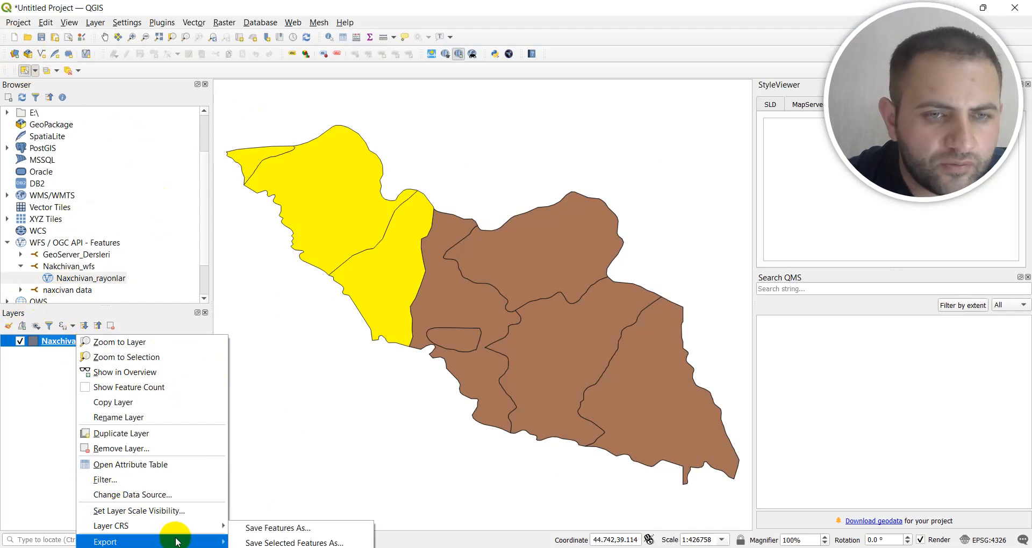
left_click(275, 543)
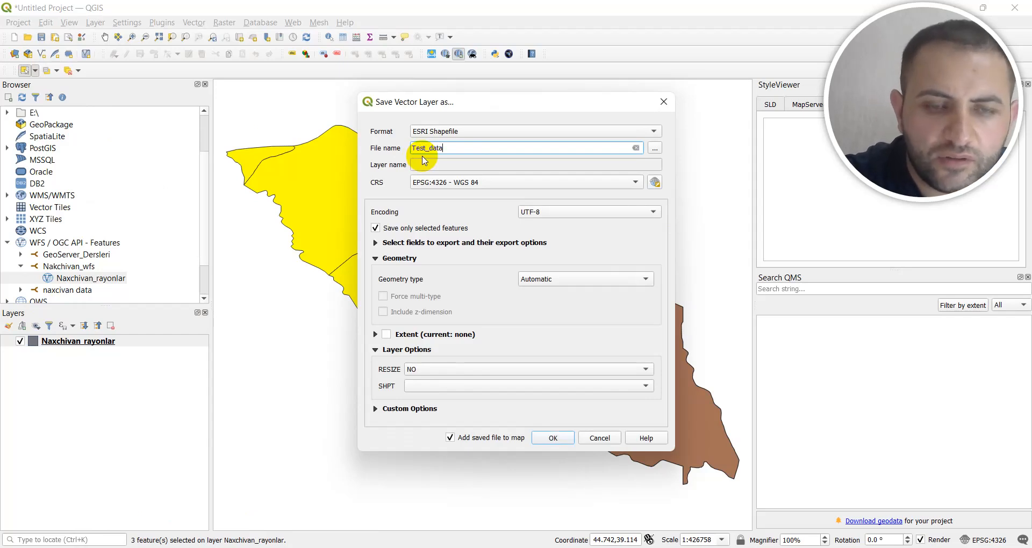
left_click(555, 439)
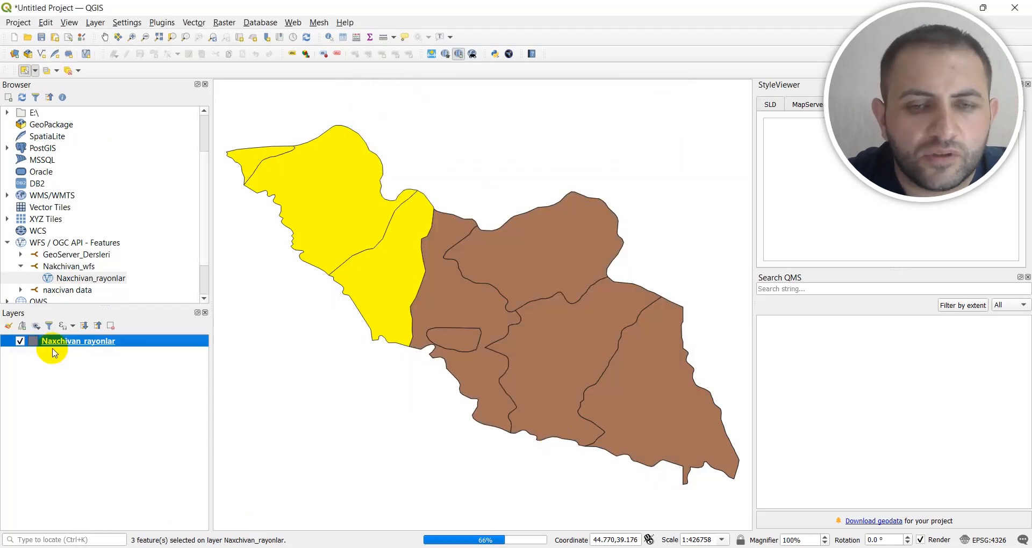
left_click(486, 414, "ctrl")
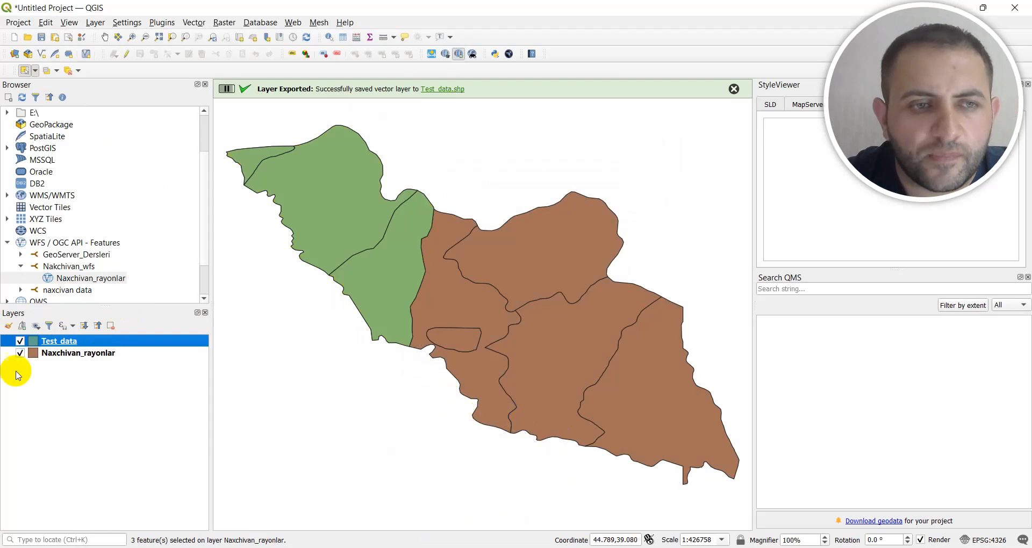
left_click(20, 352)
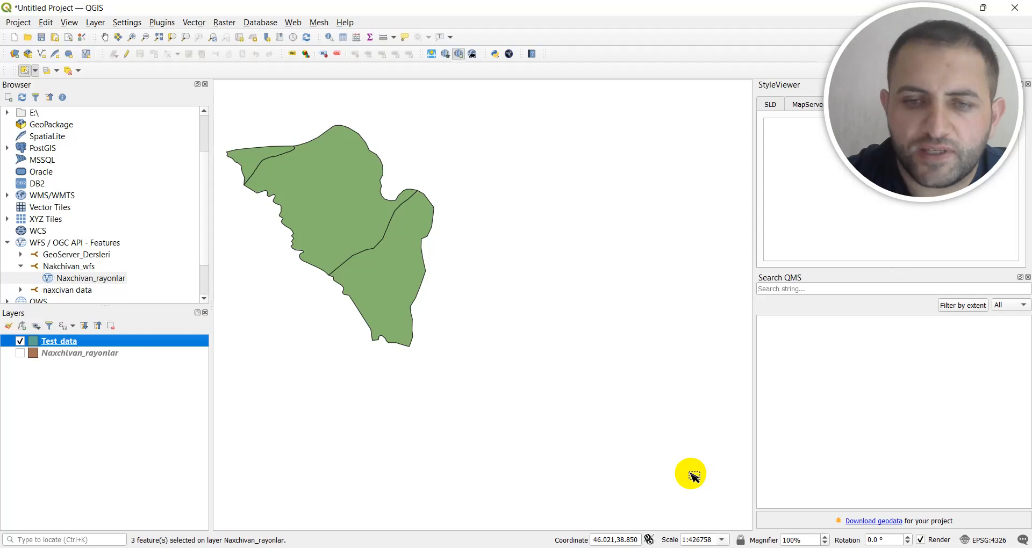
View the Web_Map_Services project in ArcGIS Pro, and return to the Nakchivan city settings in the browser.
mouse_move(612, 545)
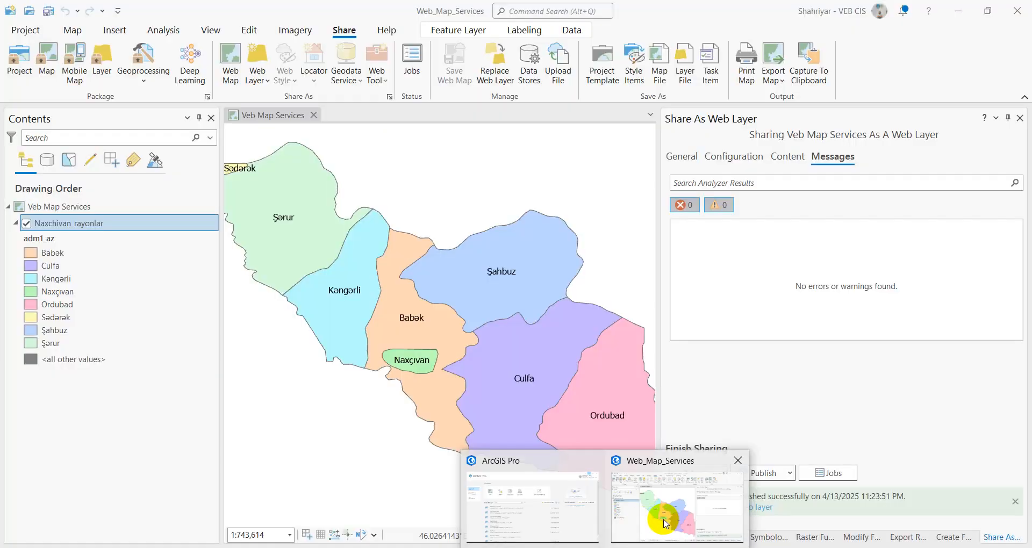
left_click(665, 524)
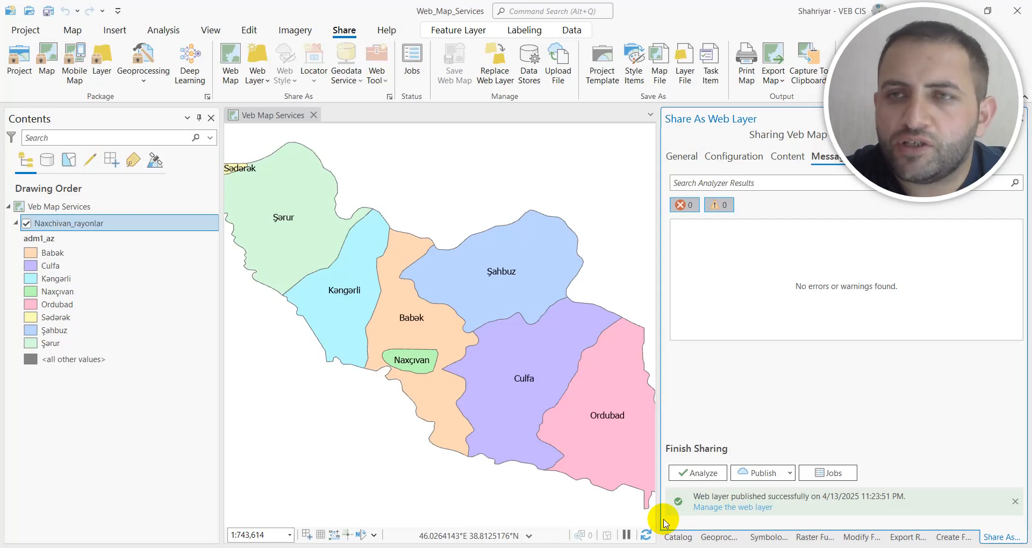
mouse_move(693, 547)
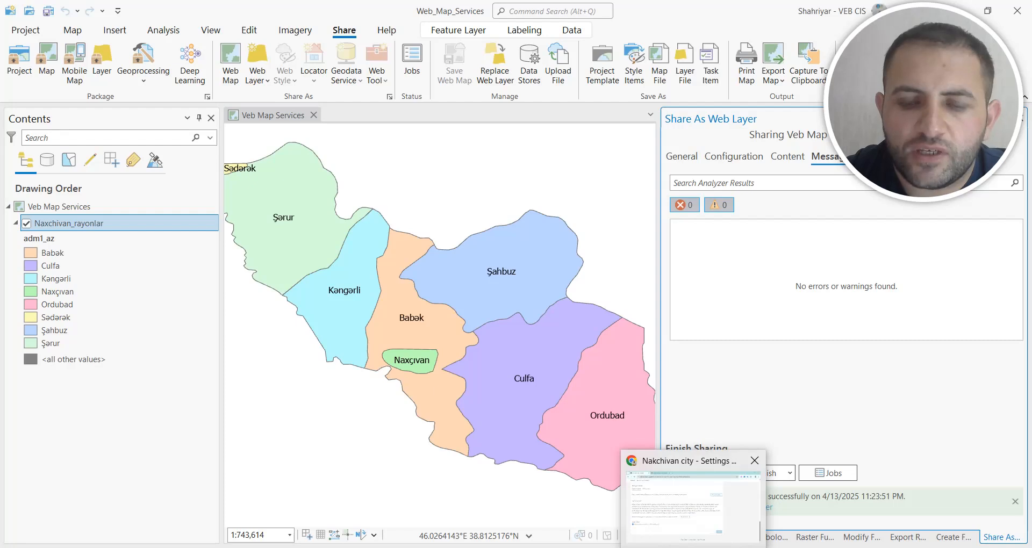
left_click(693, 500)
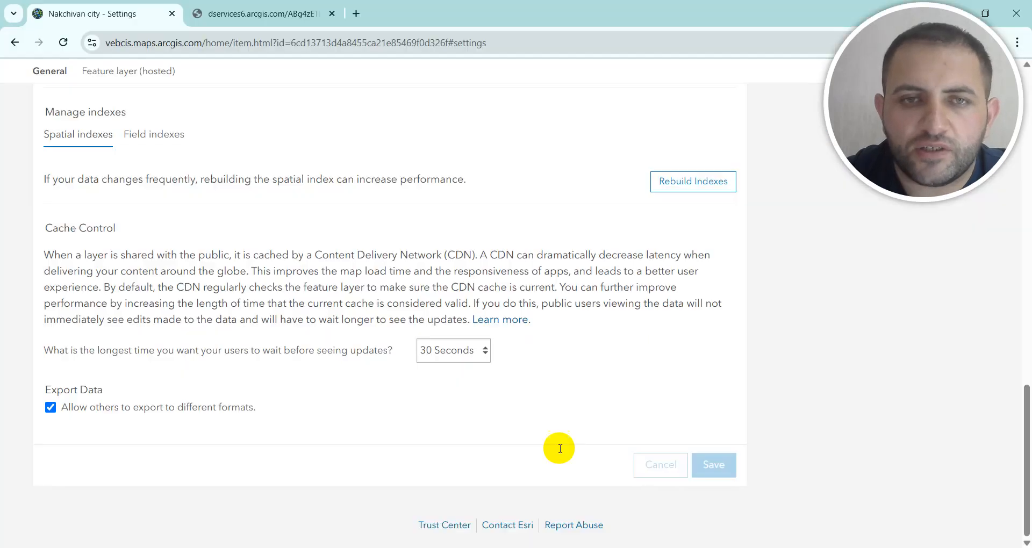
Approve the Nakchivan city layer for sharing with the public when editing is enabled, under Public Data Collection.
scroll(300, 268, "up", 8)
scroll(285, 302, "up", 6)
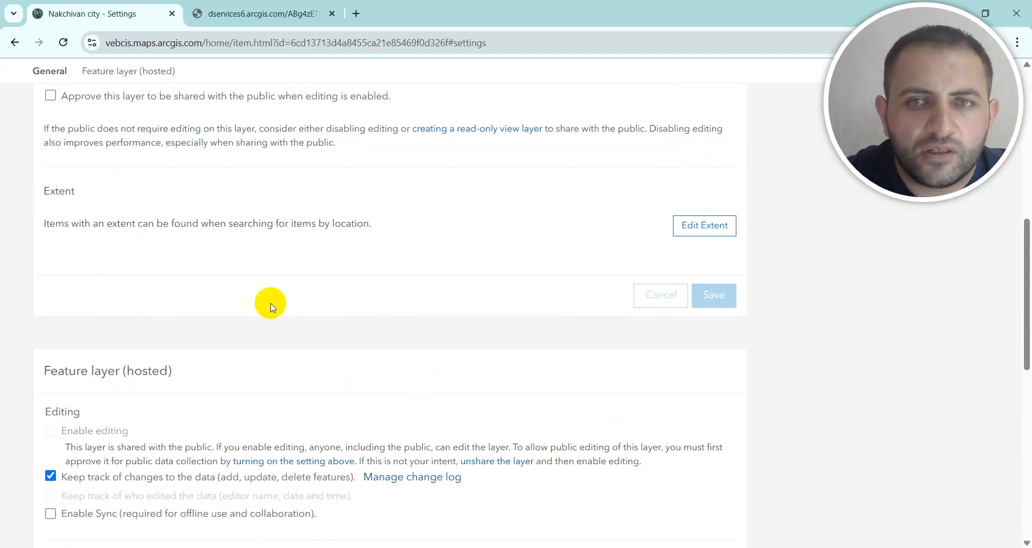
scroll(90, 301, "up", 3)
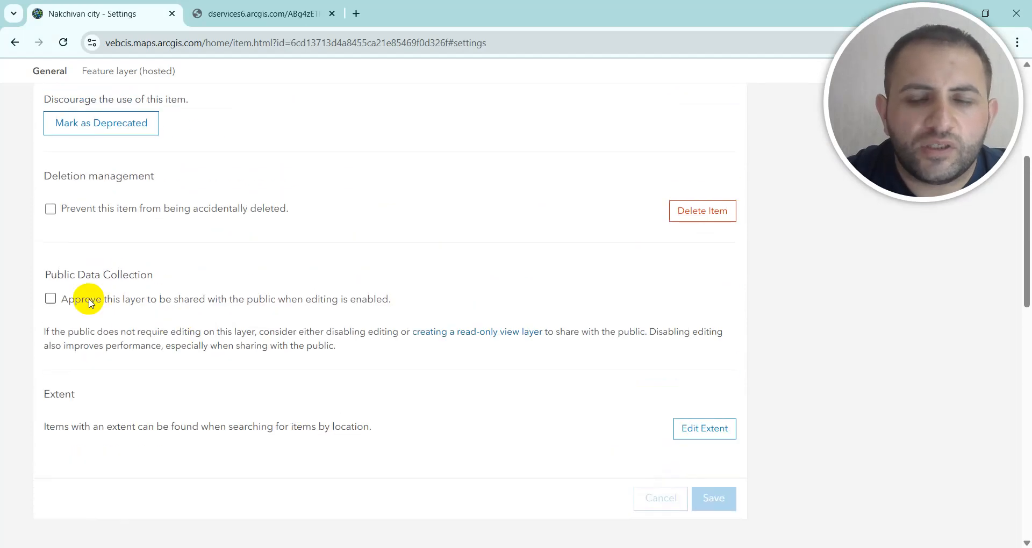
scroll(90, 304, "up", 3)
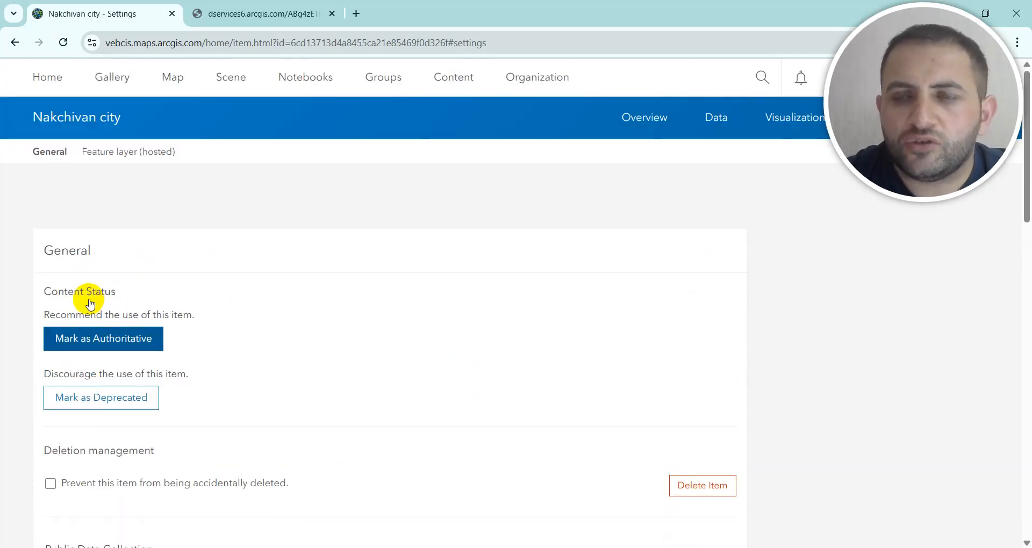
scroll(88, 336, "down", 3)
scroll(89, 336, "down", 3)
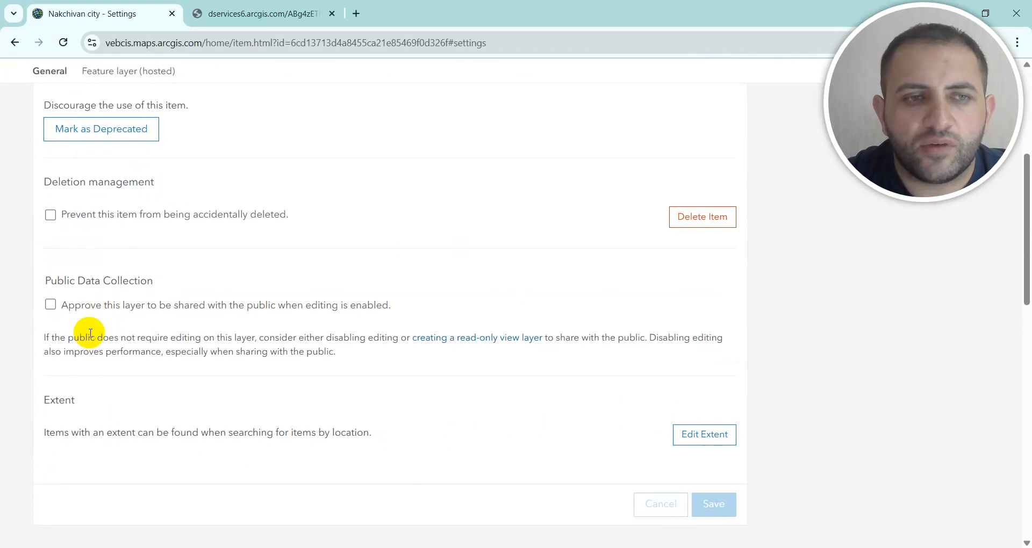
left_click(51, 304)
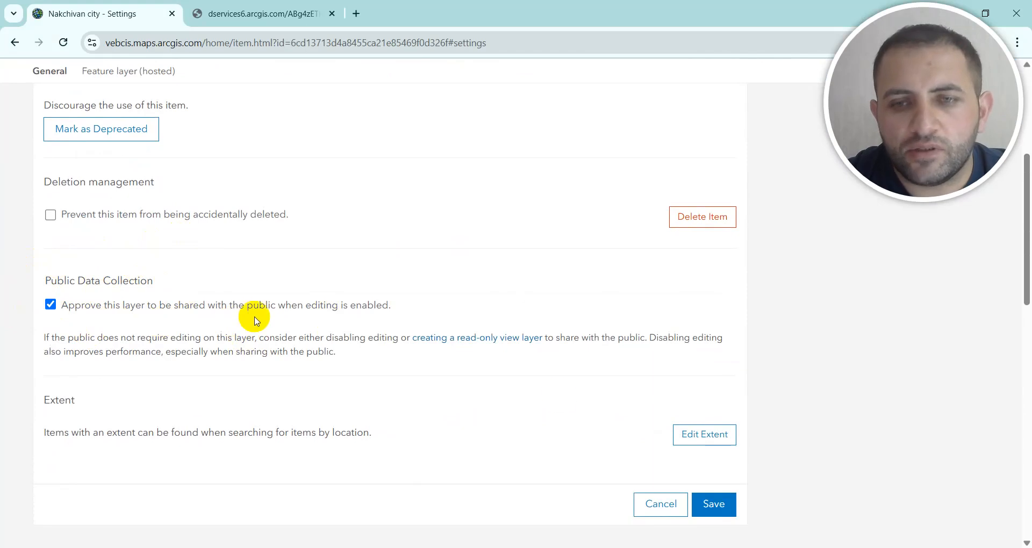
Review the layer's editing, index, cache control and export settings, and go back from the settings page without saving.
scroll(567, 427, "down", 1)
scroll(567, 424, "down", 3)
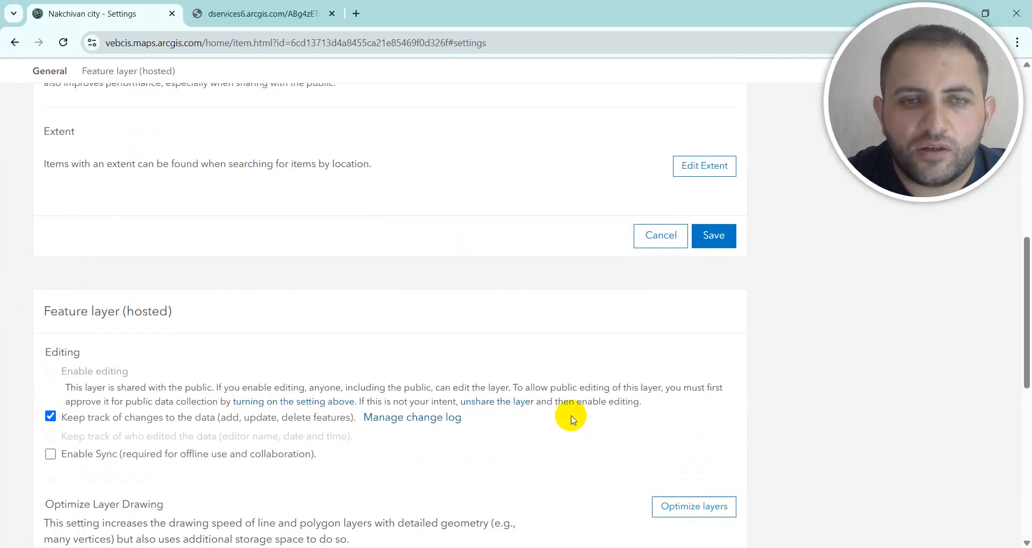
scroll(682, 339, "up", 10)
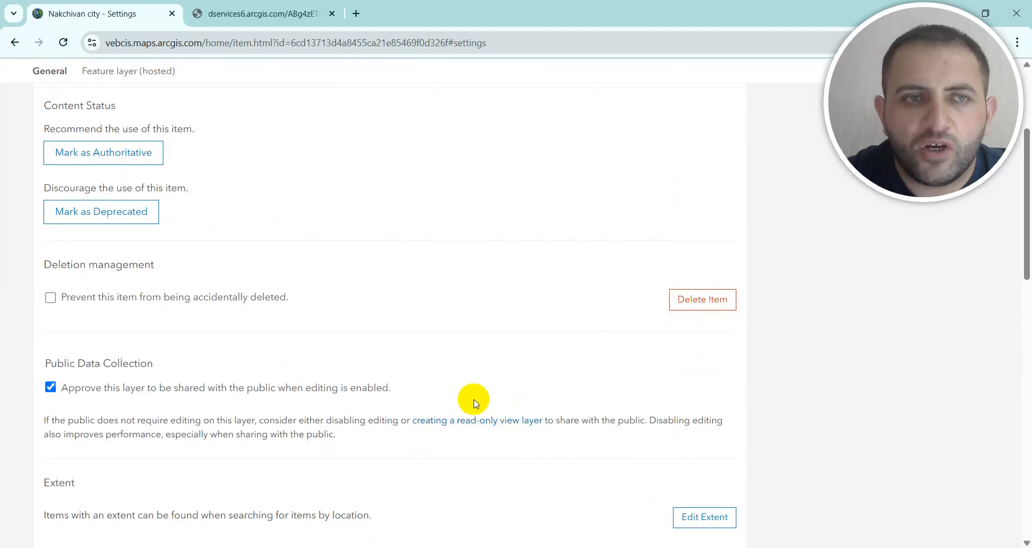
scroll(472, 399, "down", 4)
scroll(471, 403, "down", 10)
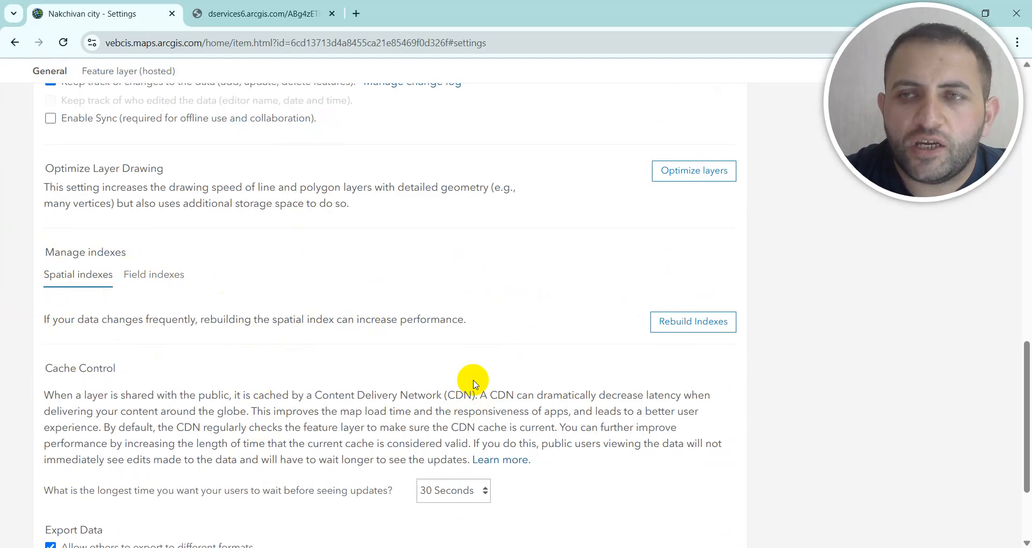
scroll(474, 382, "down", 3)
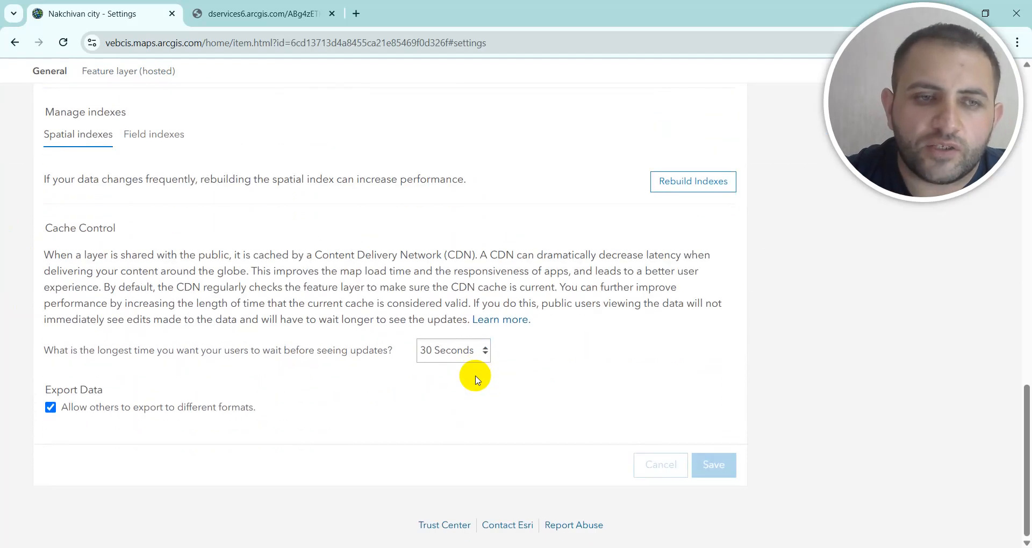
scroll(475, 380, "up", 15)
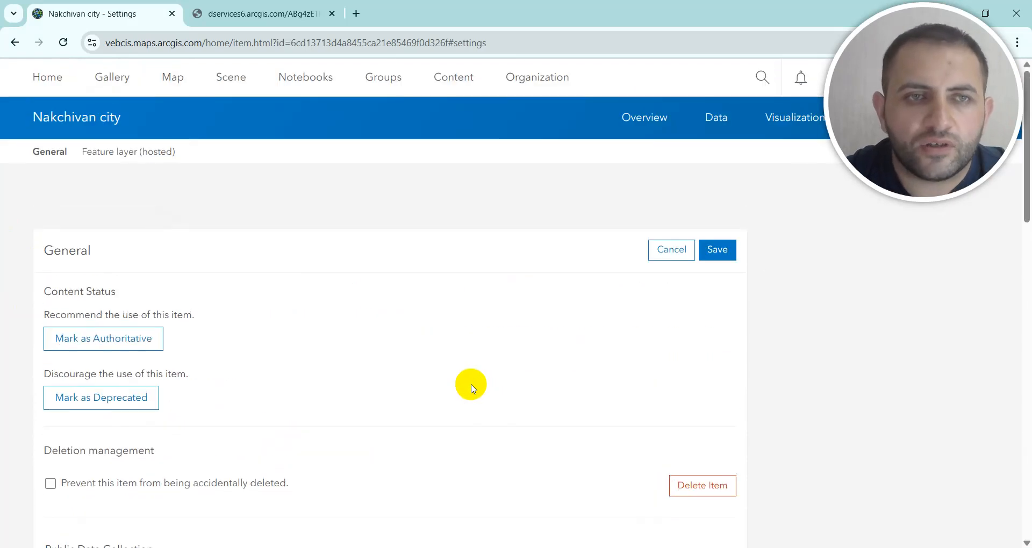
left_click(17, 46)
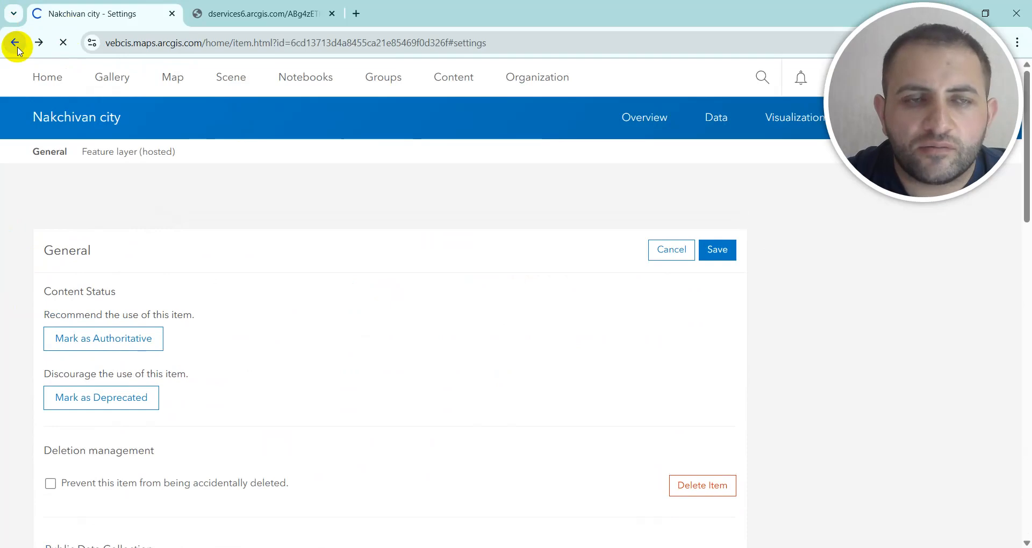